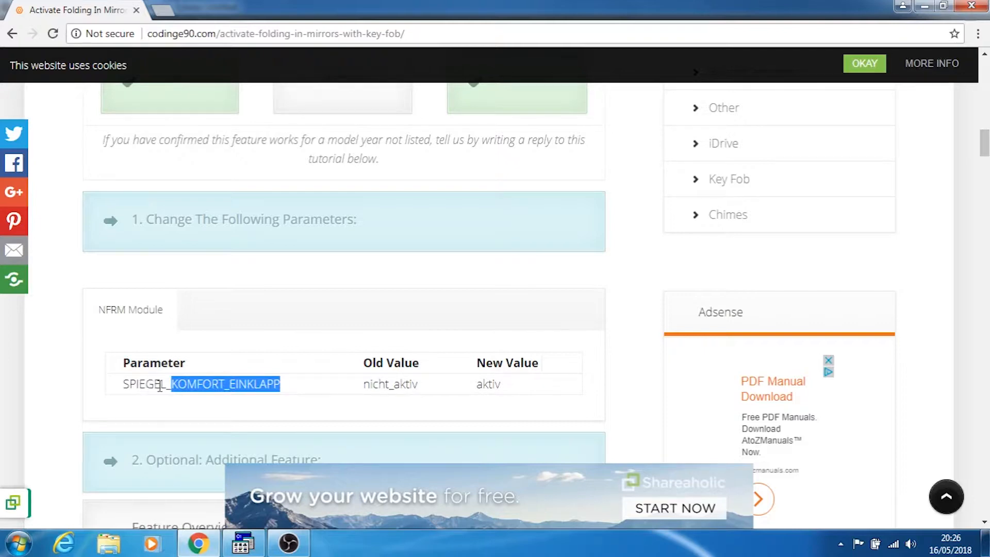
Close the open NCS-Expertentool window and relaunch the NCS-Expert tool
left_click(225, 309)
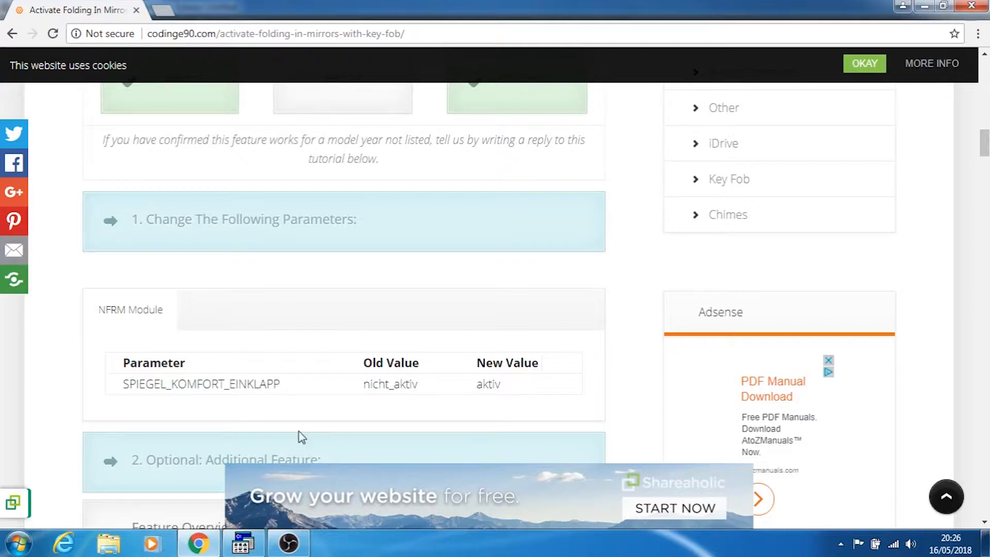
left_click(242, 543)
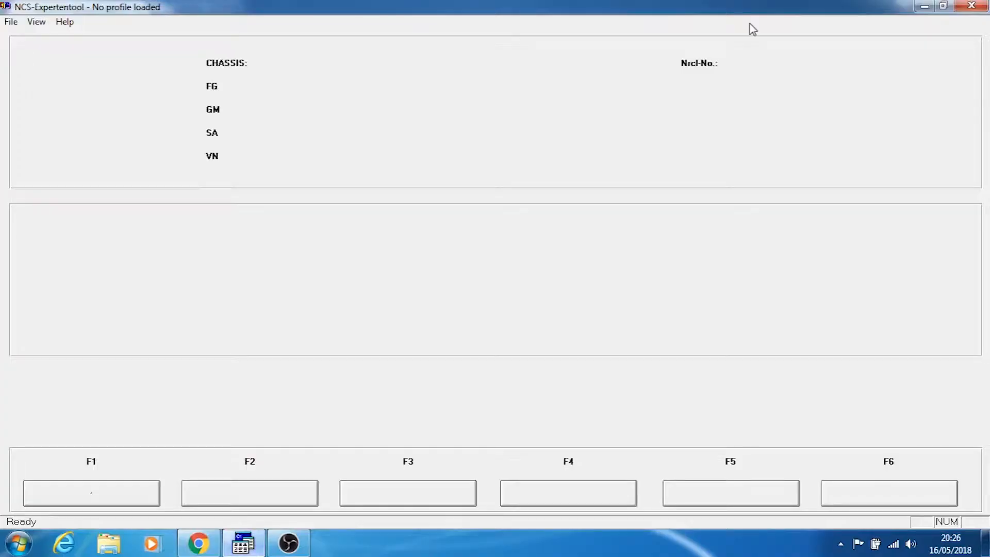
left_click(972, 6)
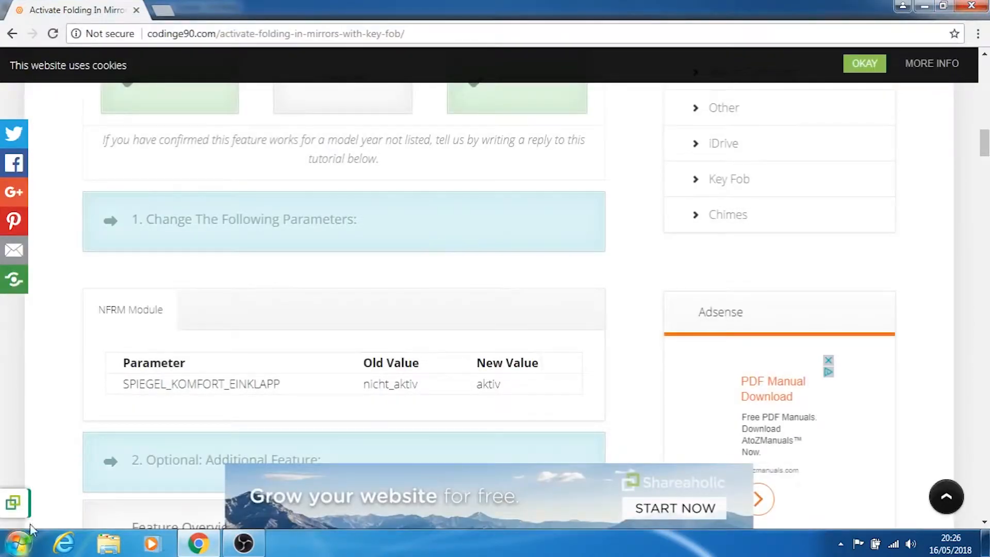
key("super")
type("ncs")
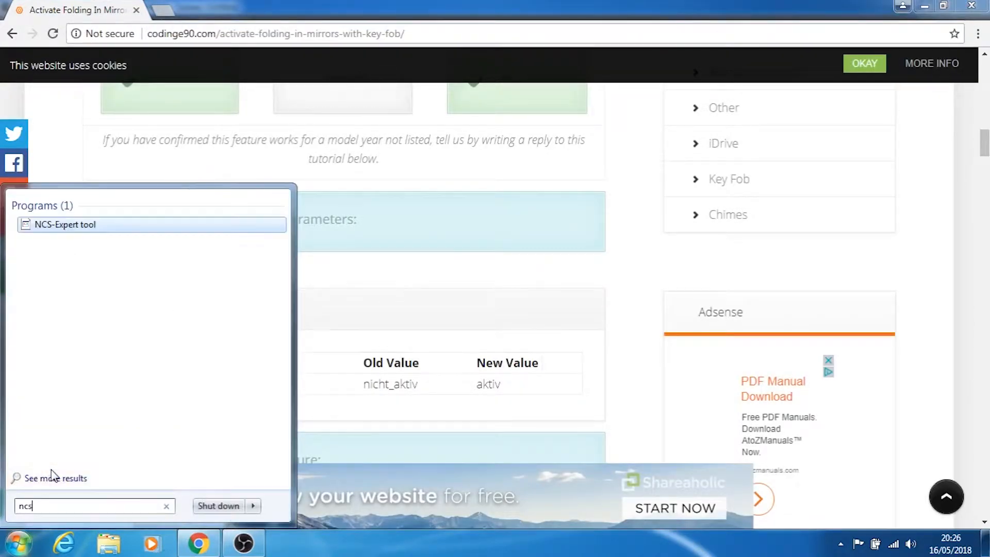
key("Return")
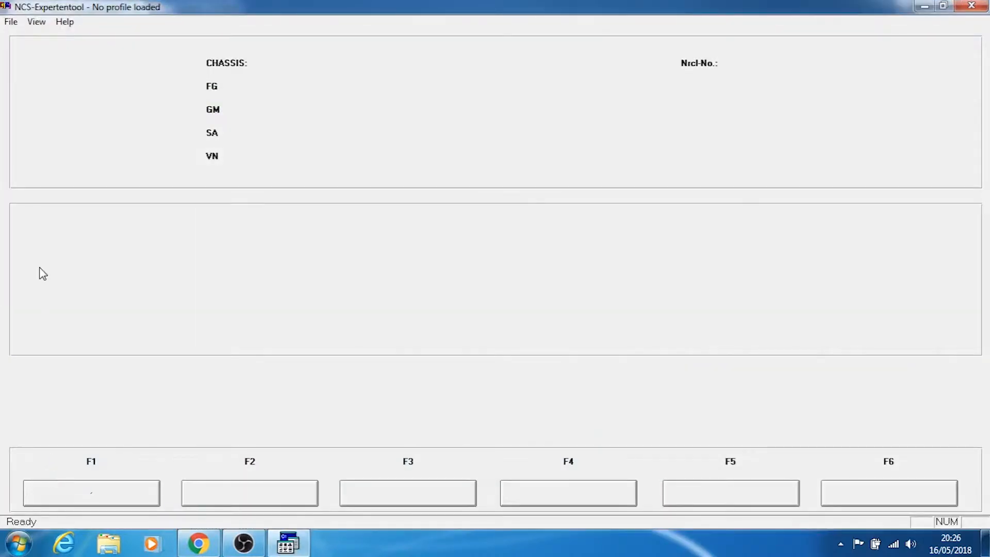
Load the EXPERT MAN profile
left_click(11, 23)
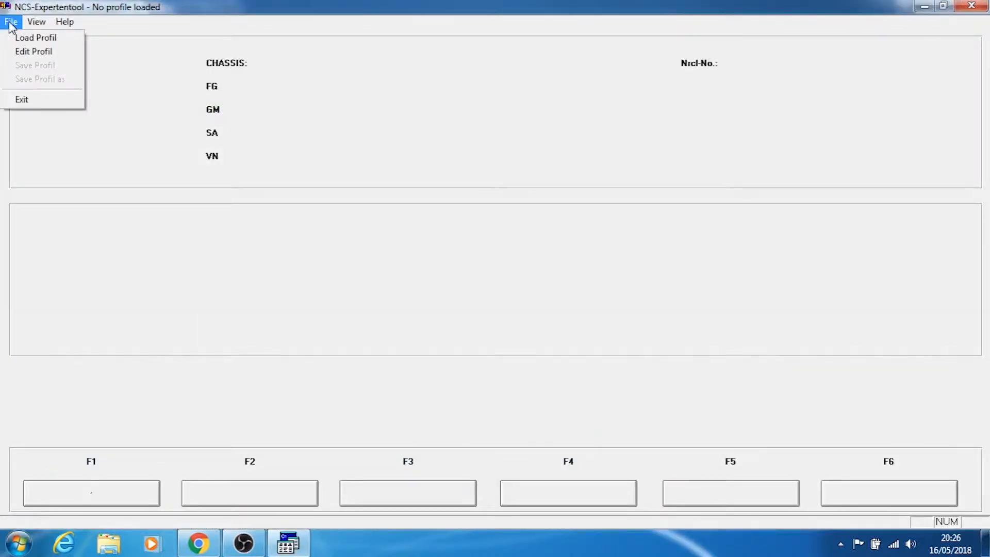
left_click(23, 41)
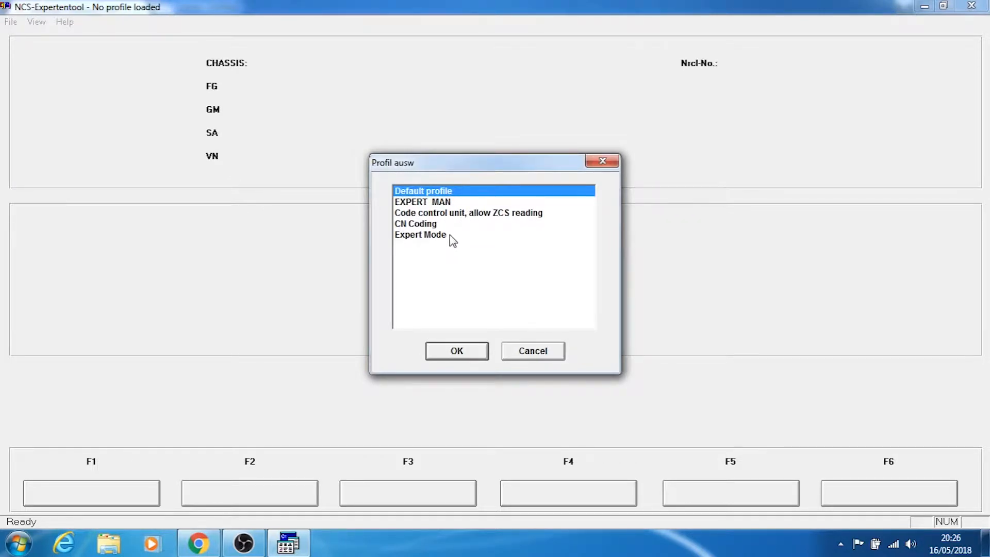
left_click(451, 203)
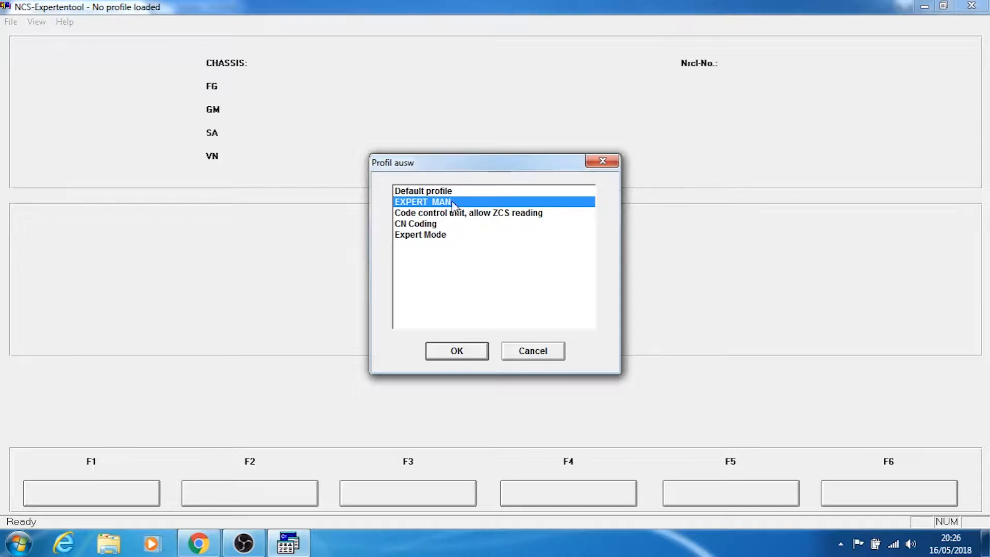
left_click(458, 352)
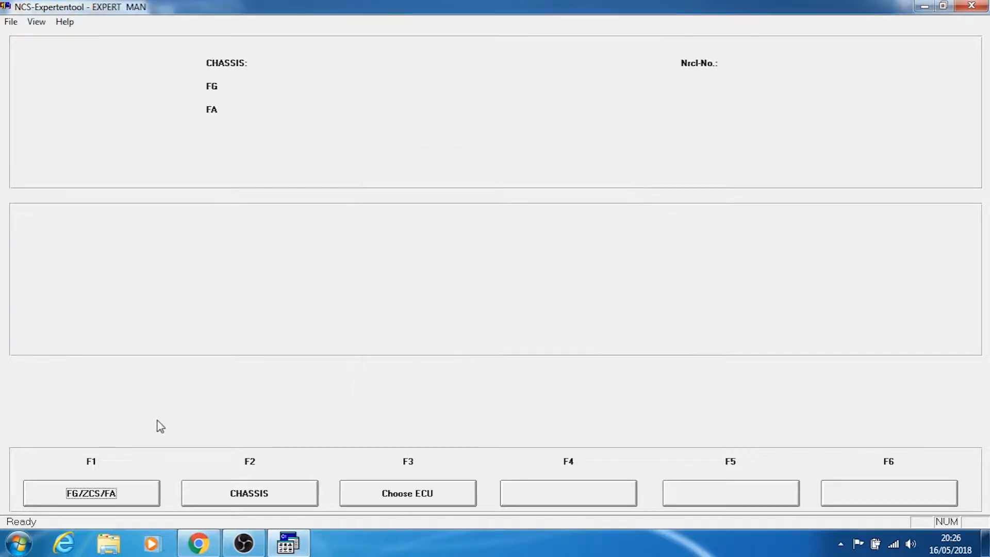
Read the car's ZCS/FA from the CAS control unit using chassis E89, and return to the main functions
left_click(135, 485)
left_click(134, 487)
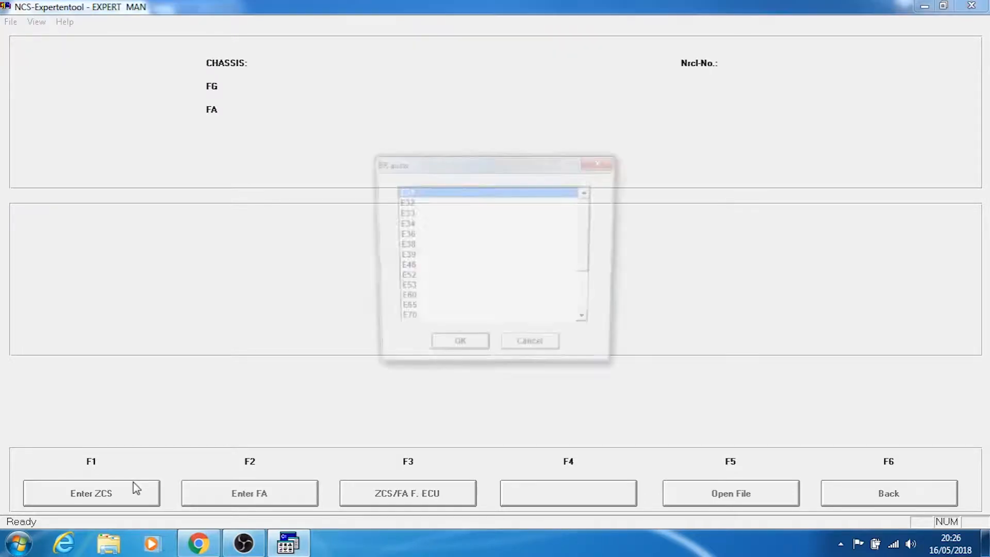
key("Down")
key("Down")
key("Down")
key("Down")
key("Down")
key("Down")
key("Down")
key("Down")
key("Down")
key("Down")
key("Down")
key("Down")
key("Down")
key("Down")
key("Down")
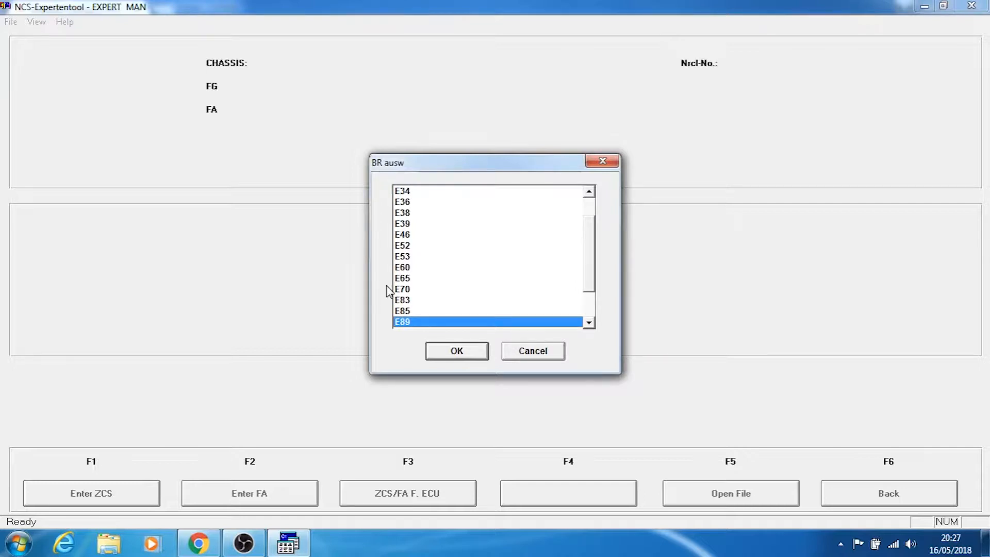
key("Return")
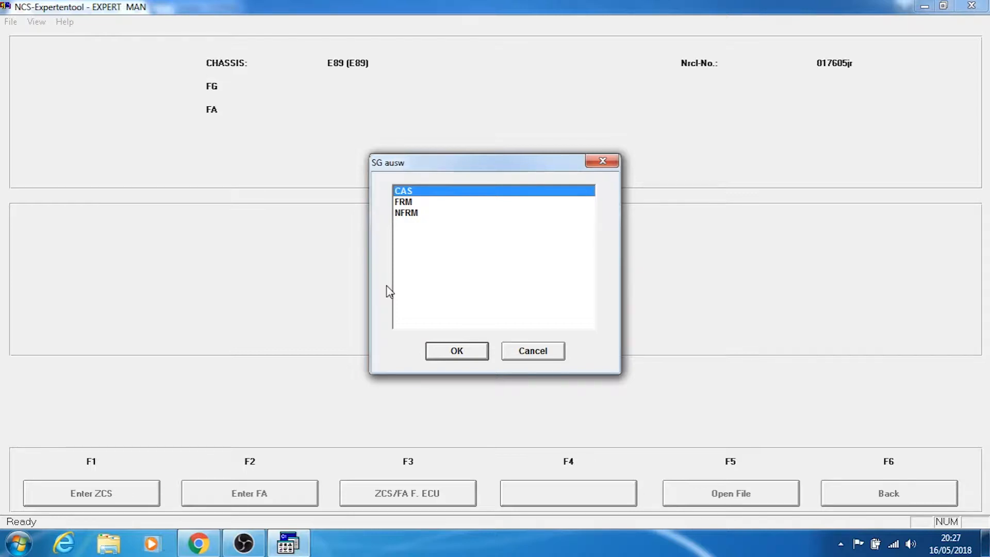
key("Return")
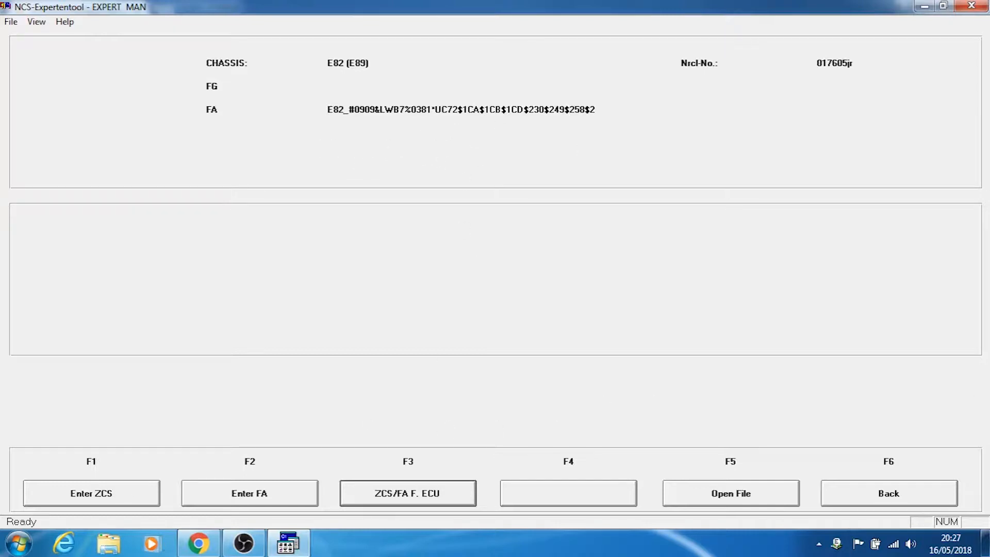
left_click(892, 496)
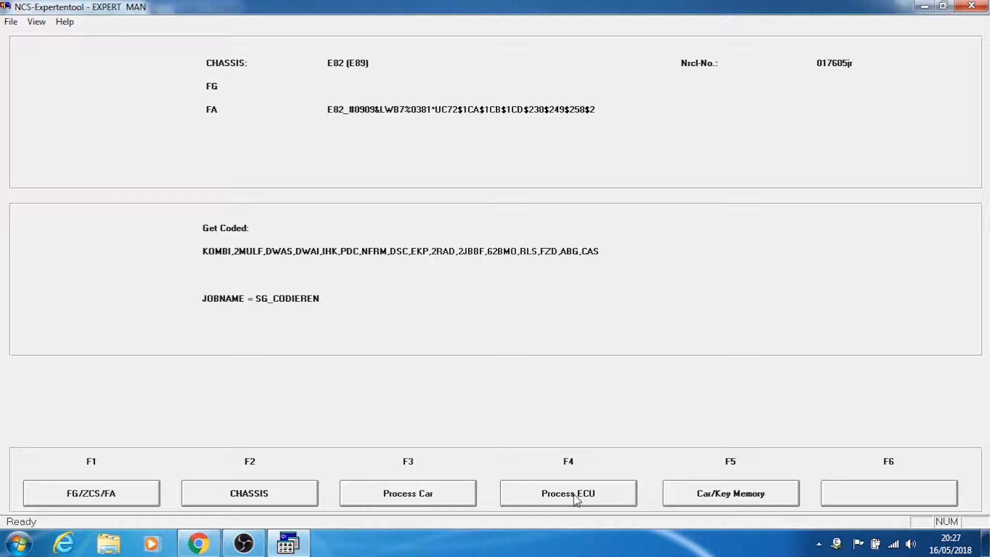
Choose the NFRM module for ECU processing, read its coding data and dismiss the NETTODAT.TRC trace
left_click(577, 497)
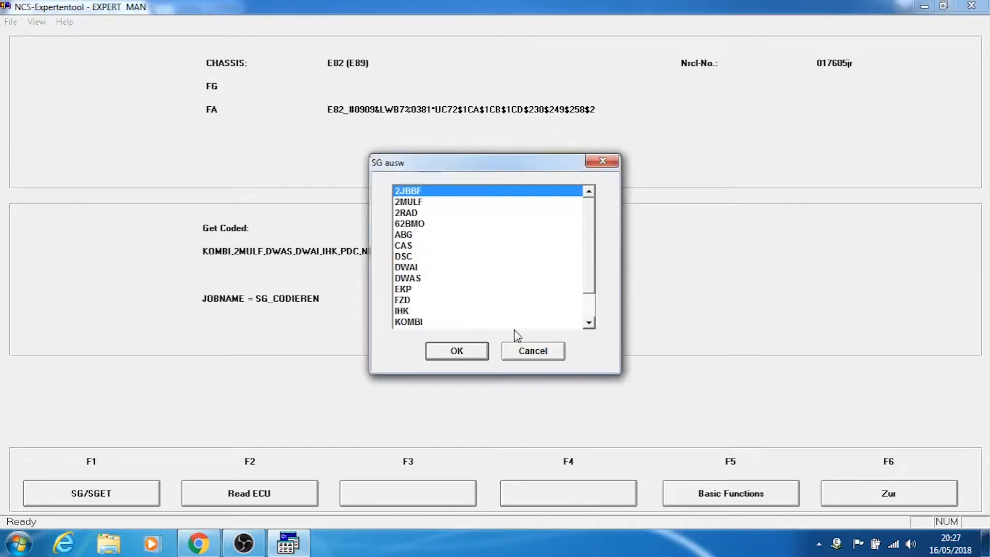
key("n")
key("Down")
key("Up")
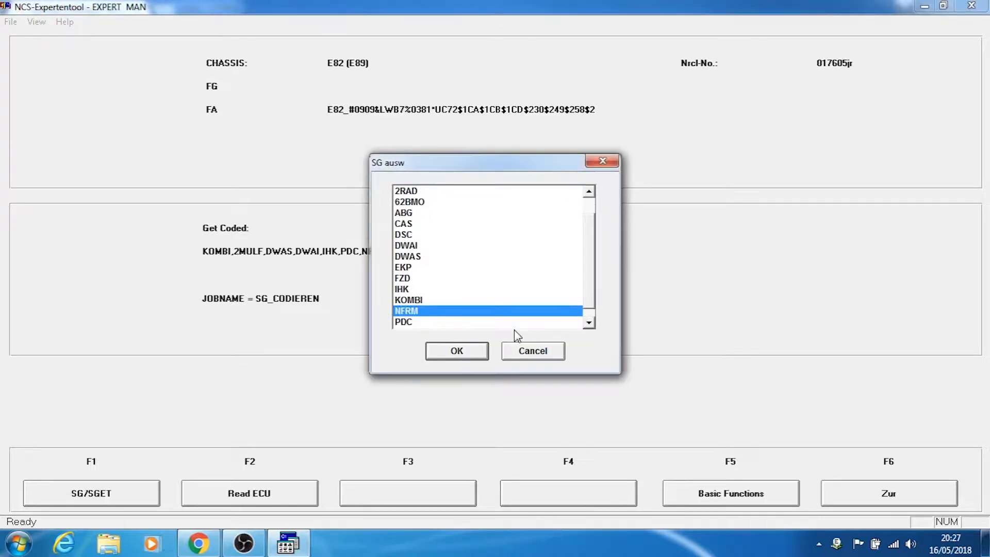
key("Return")
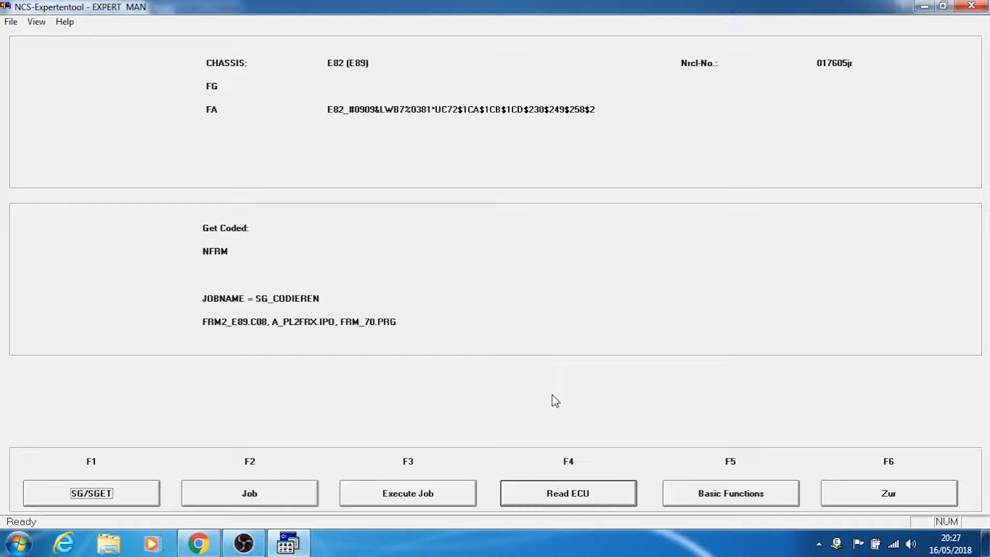
left_click(580, 495)
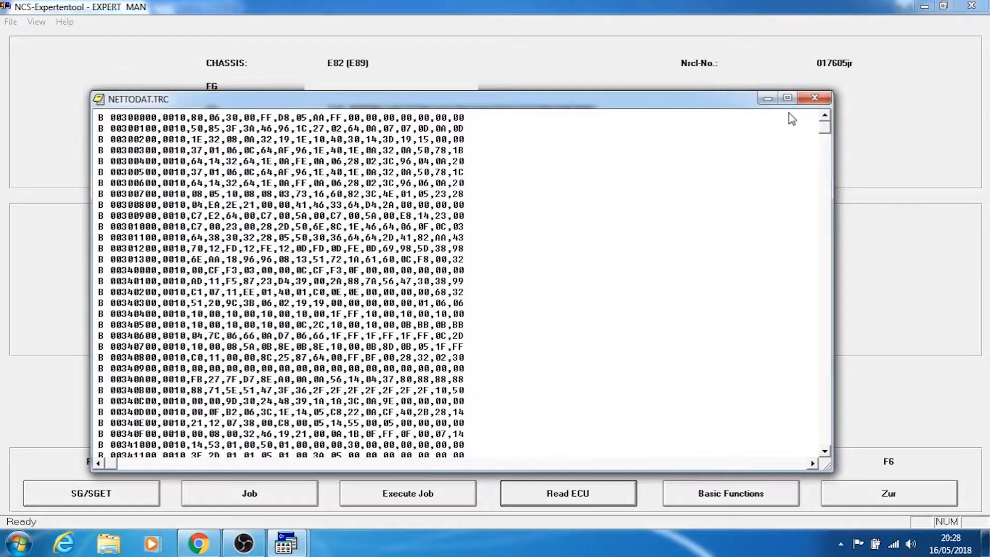
left_click(814, 98)
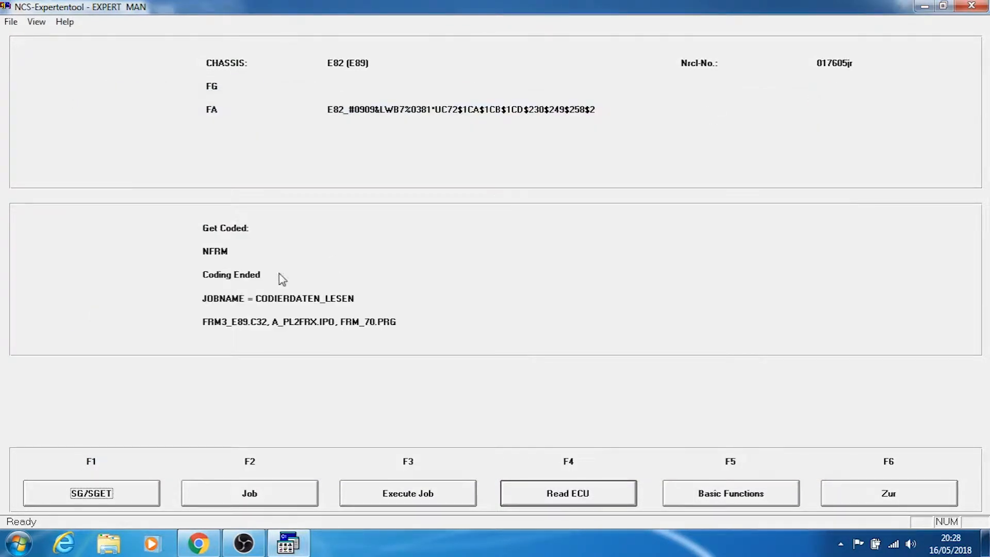
Switch to Windows Explorer and open the C:\NCSEXPER\WORK folder
left_click(109, 543)
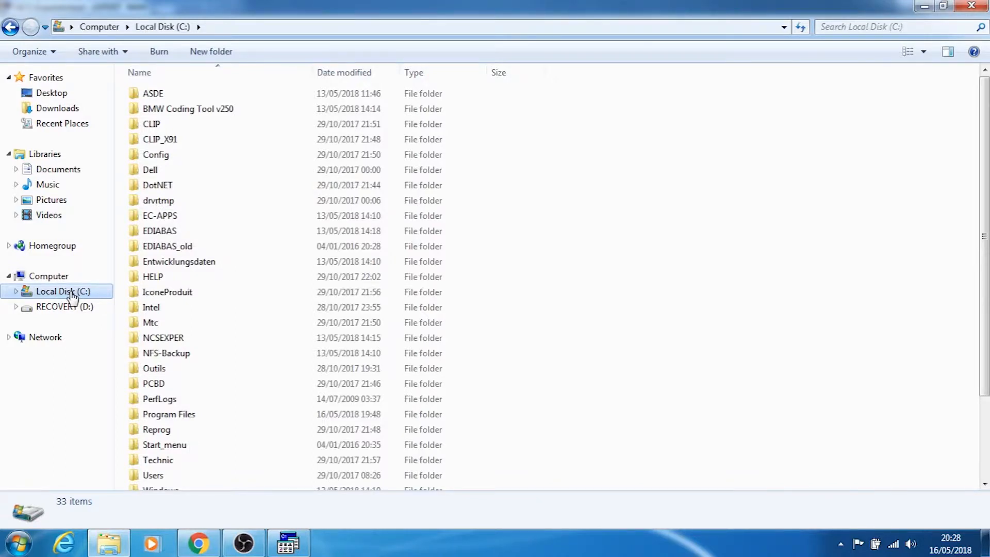
left_click(156, 323)
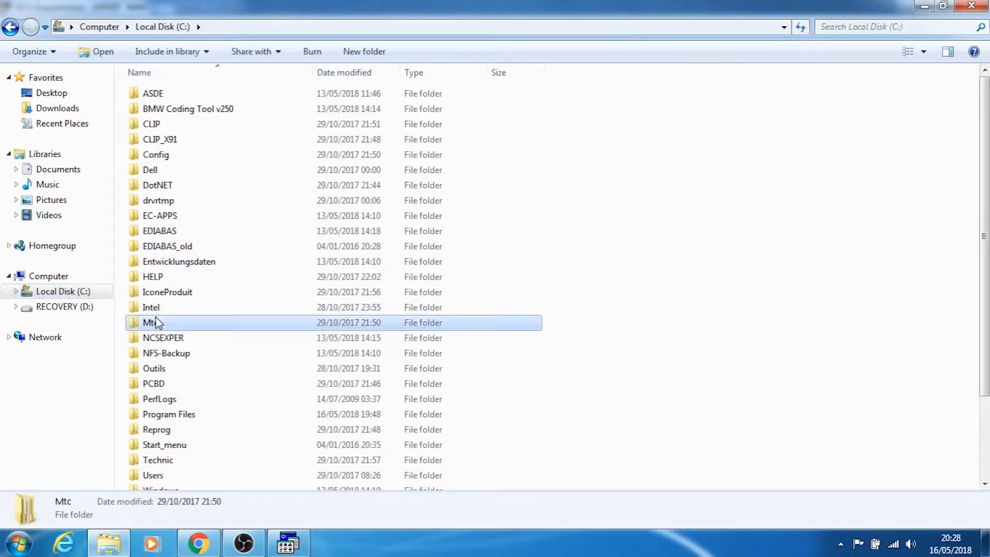
key("Down")
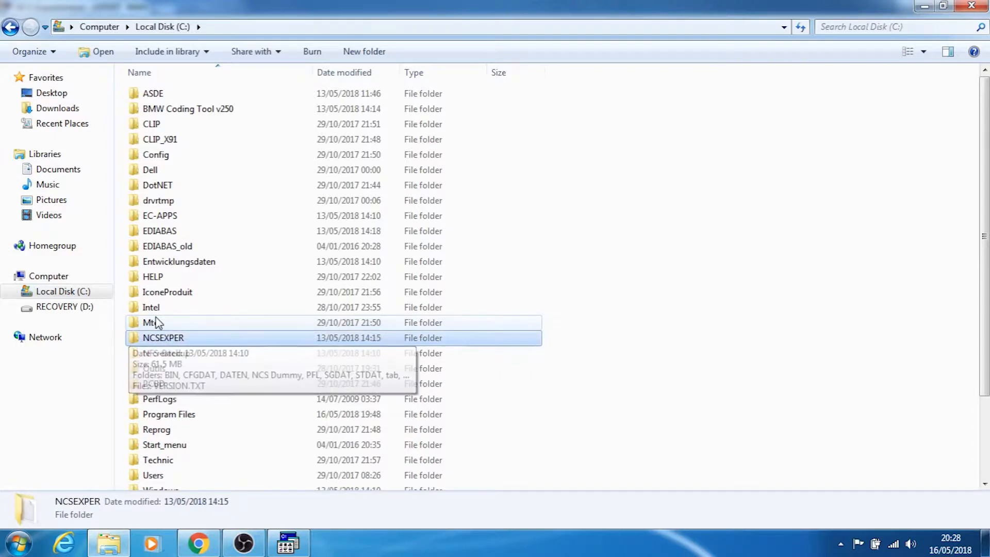
key("Return")
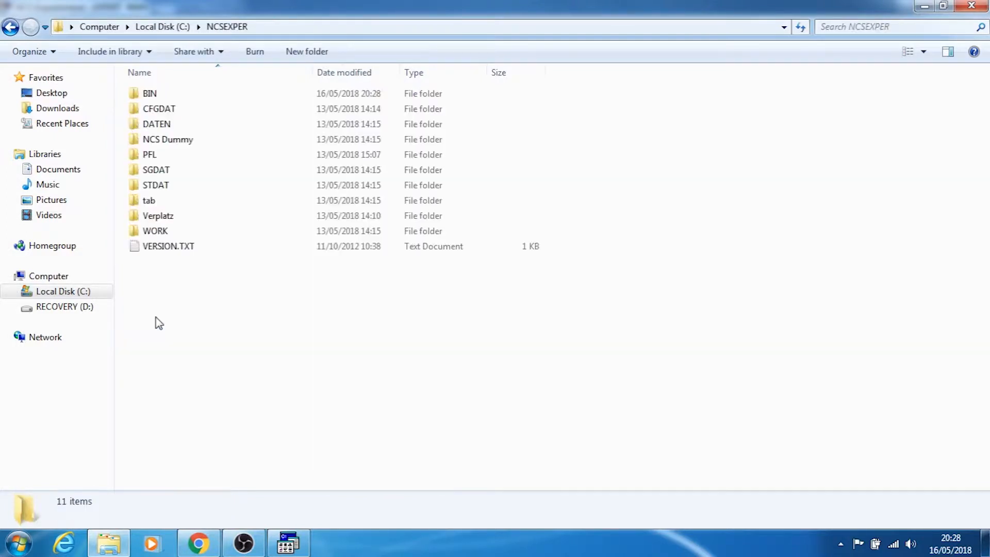
key("w")
key("Return")
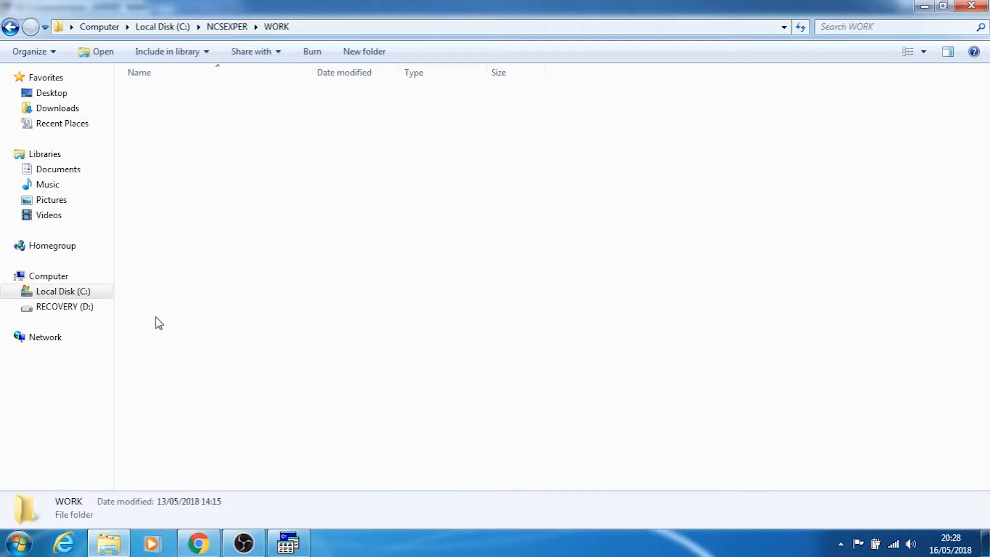
Examine the FSW_PSW.TRC and FSW_PSW.MAN entries in the WORK folder
key("Down")
key("Down")
key("Down")
key("Down")
key("Down")
key("Down")
key("Down")
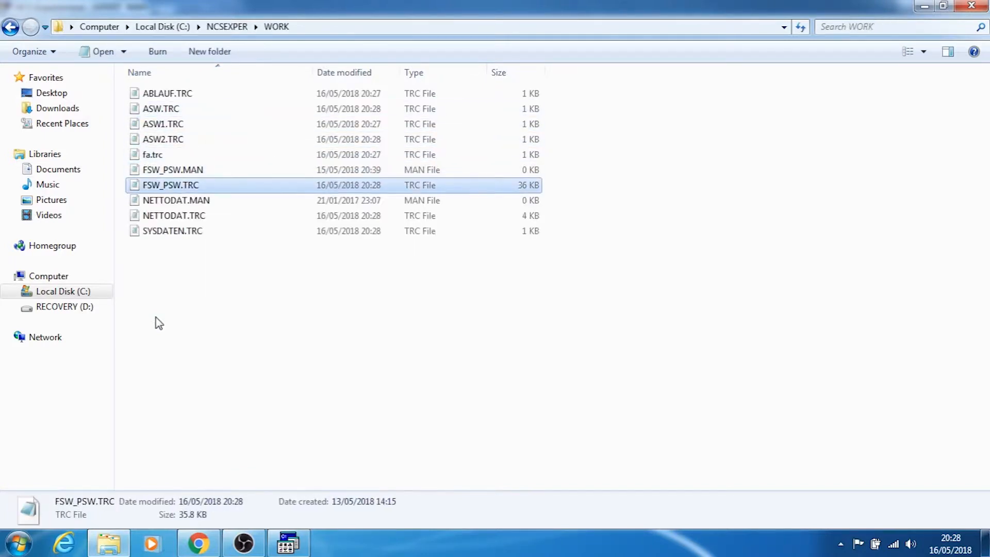
key("Up")
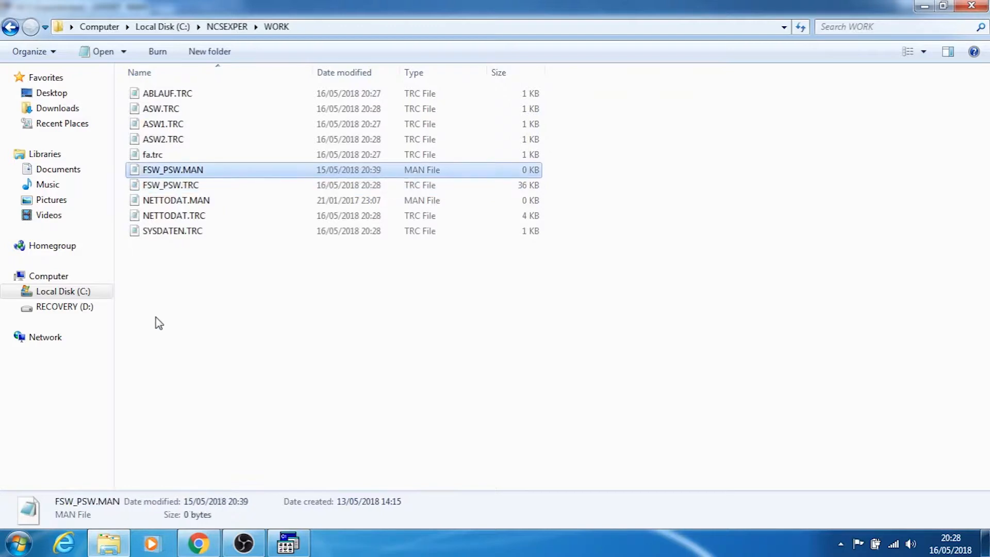
key("Down")
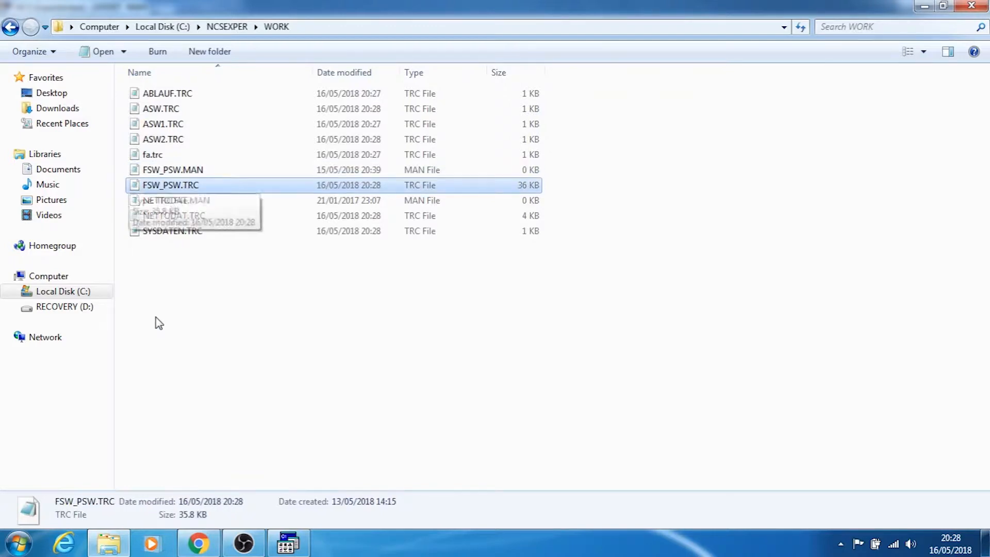
key("Up")
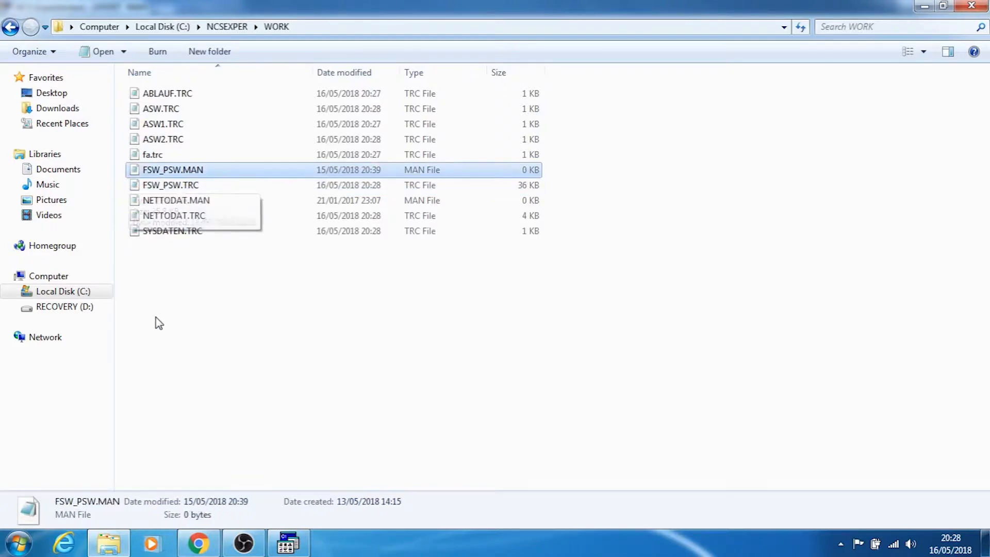
right_click(176, 187)
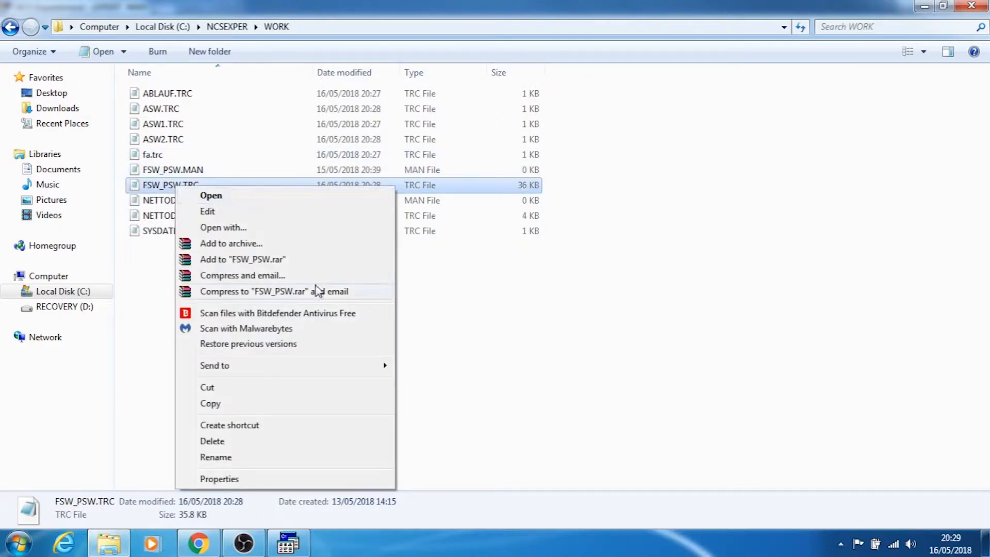
left_click(153, 310)
left_click(153, 309)
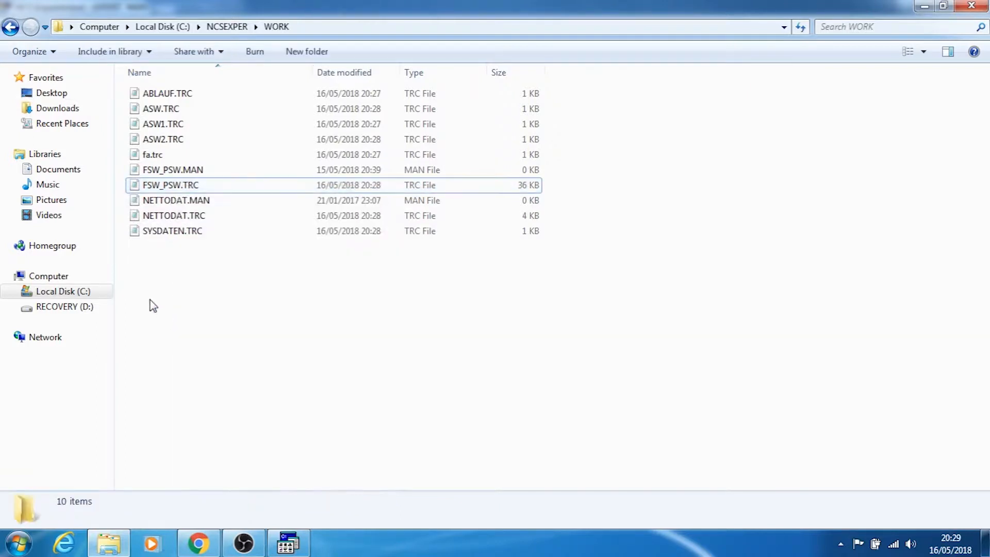
Open the FSW_PSW.TRC trace file in Notepad
left_click(168, 186)
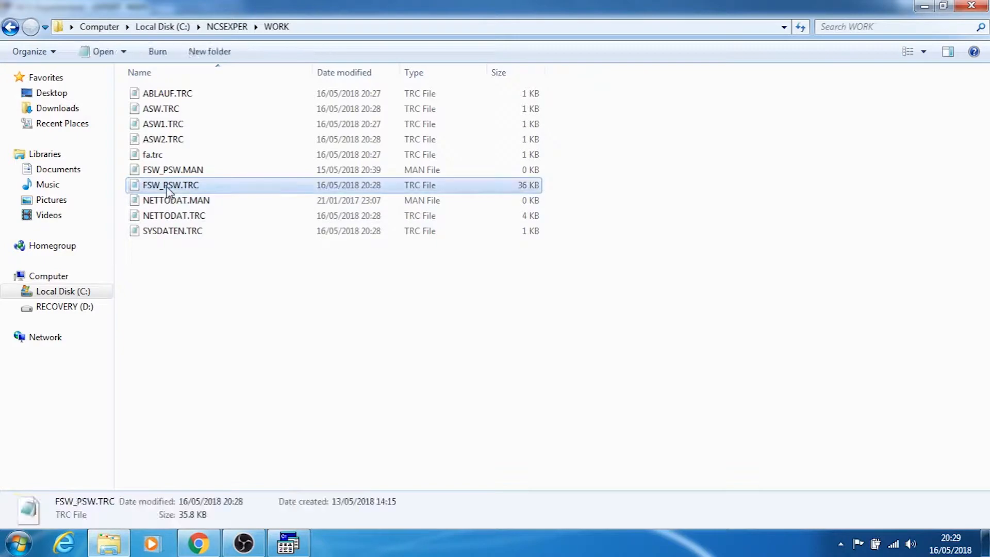
right_click(167, 188)
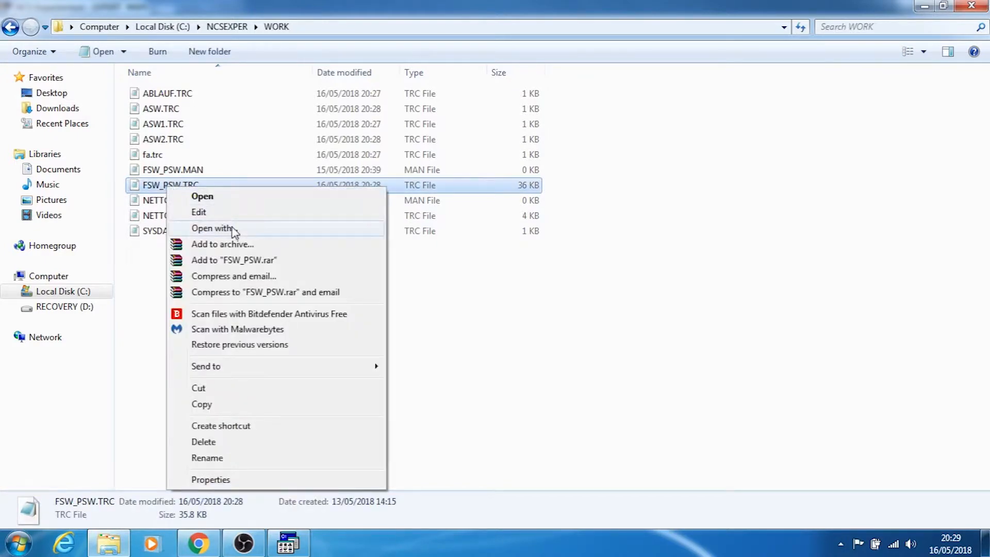
left_click(214, 202)
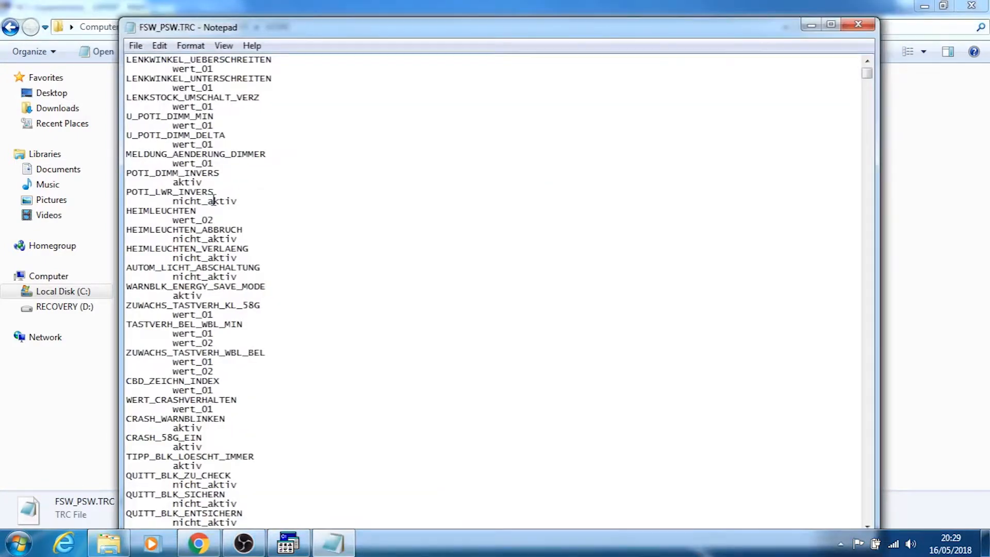
Switch to the mirror-folding page in Chrome, copy KOMFORT_EINKLAPP from the NFRM parameter name, and return to the FSW_PSW.TRC file in Notepad
key("alt+Tab")
key("alt+Tab")
key("alt+Tab")
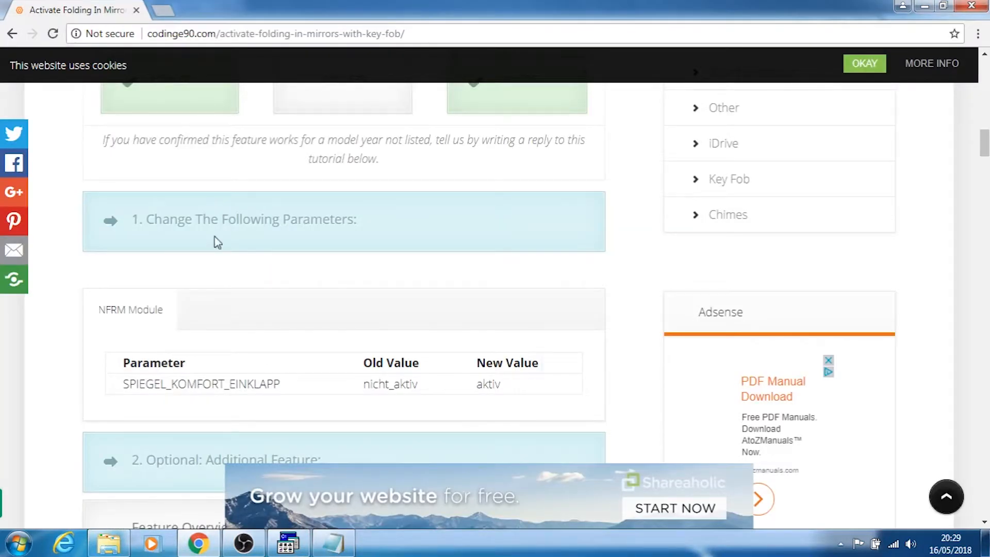
left_click_drag(281, 385, 174, 385)
key("ctrl+c")
key("alt+Tab")
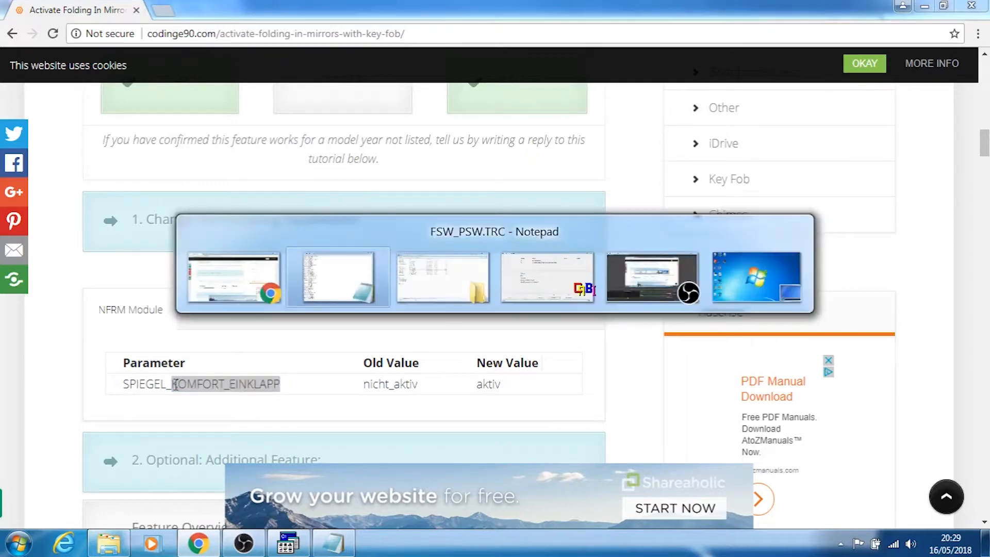
Find KOMFORT_EINKLAPP in the trace file and set the ASP_KOMFORT_EINKLAPP value to aktiv
key("ctrl+f")
key("ctrl+v")
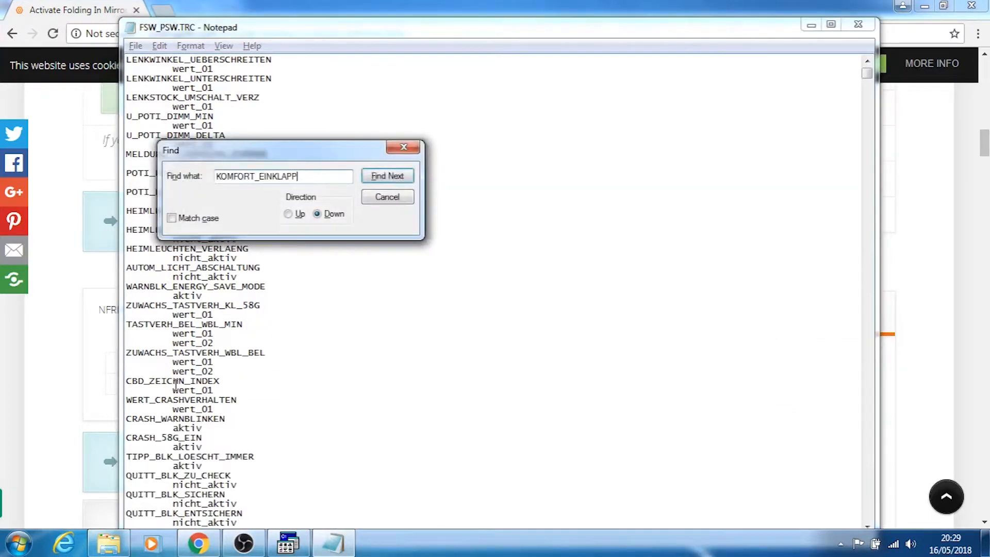
key("Return")
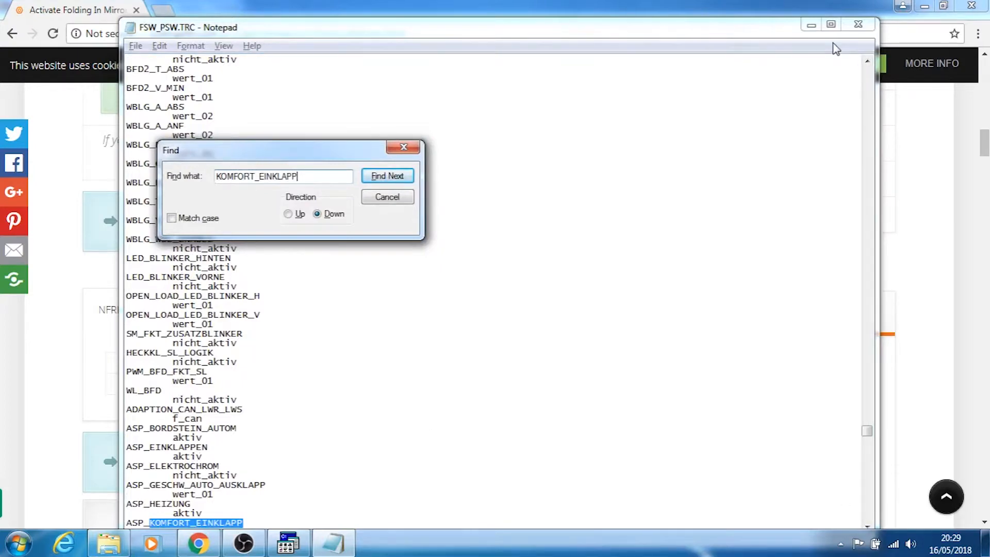
left_click(831, 25)
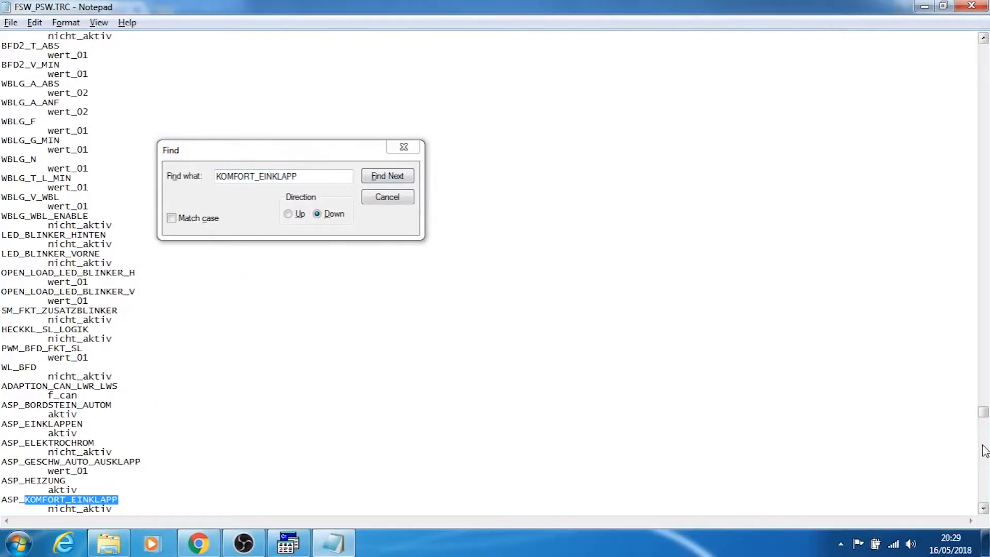
scroll(984, 510, "down", 7)
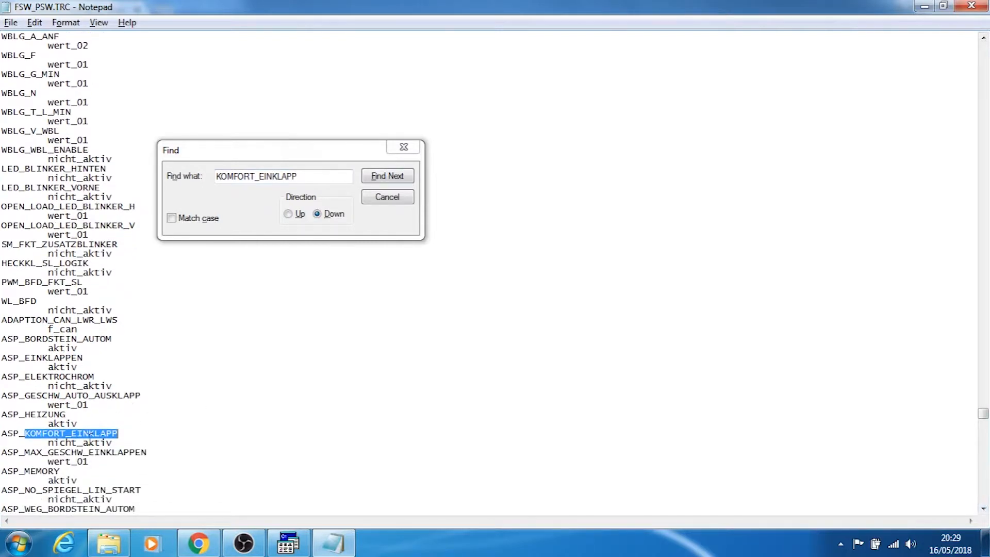
left_click(84, 442)
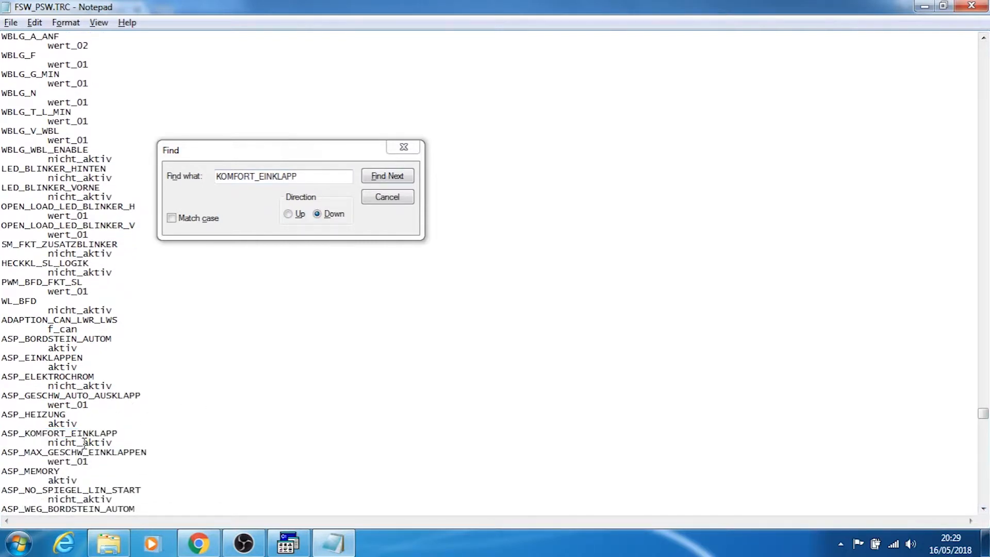
key("BackSpace")
key("BackSpace")
key("BackSpace")
key("BackSpace")
key("BackSpace")
key("BackSpace")
left_click(388, 197)
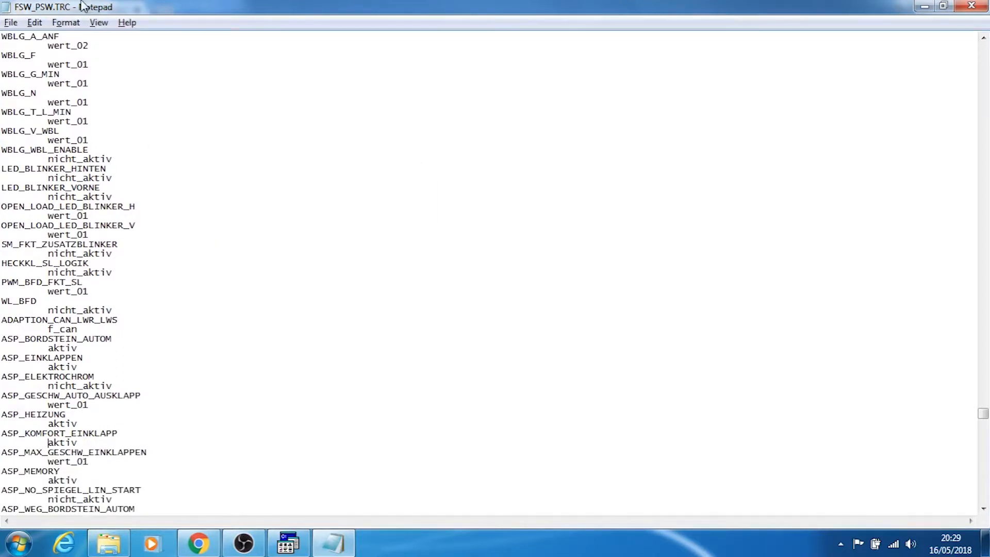
Save the edited trace as FSW_PSW.MAN in the WORK folder, replacing the existing file, and close Notepad
left_click(11, 23)
left_click(45, 90)
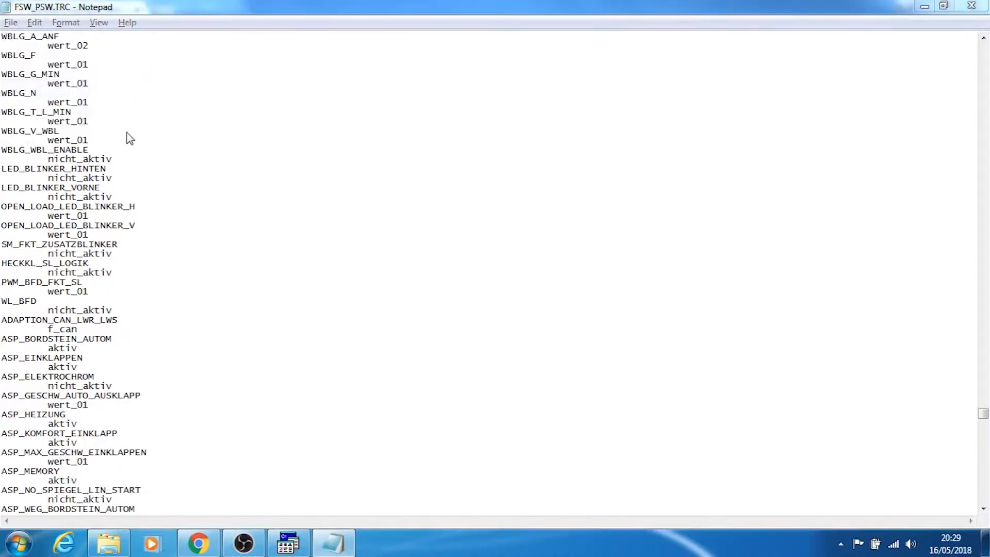
left_click(169, 303)
key("BackSpace")
key("BackSpace")
key("BackSpace")
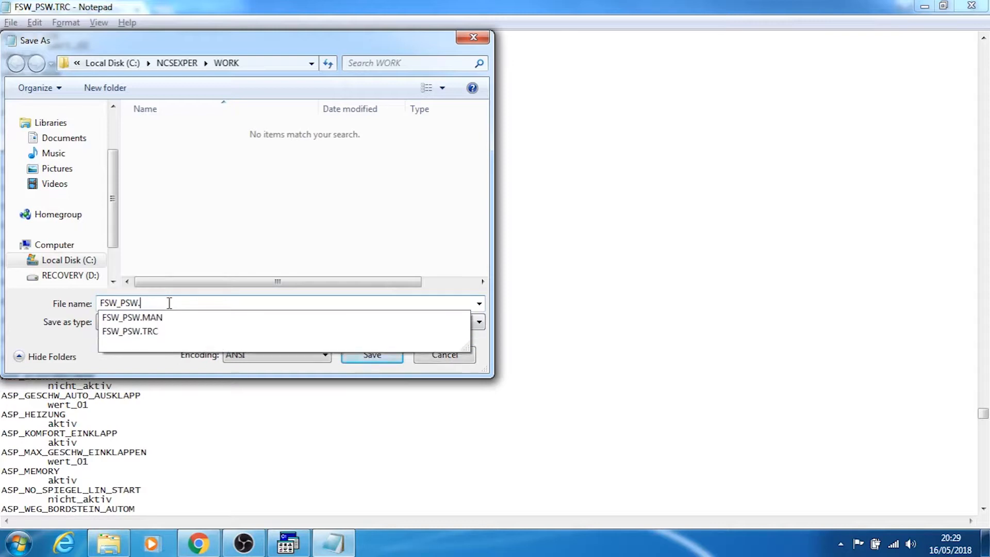
type("MAN")
key("Return")
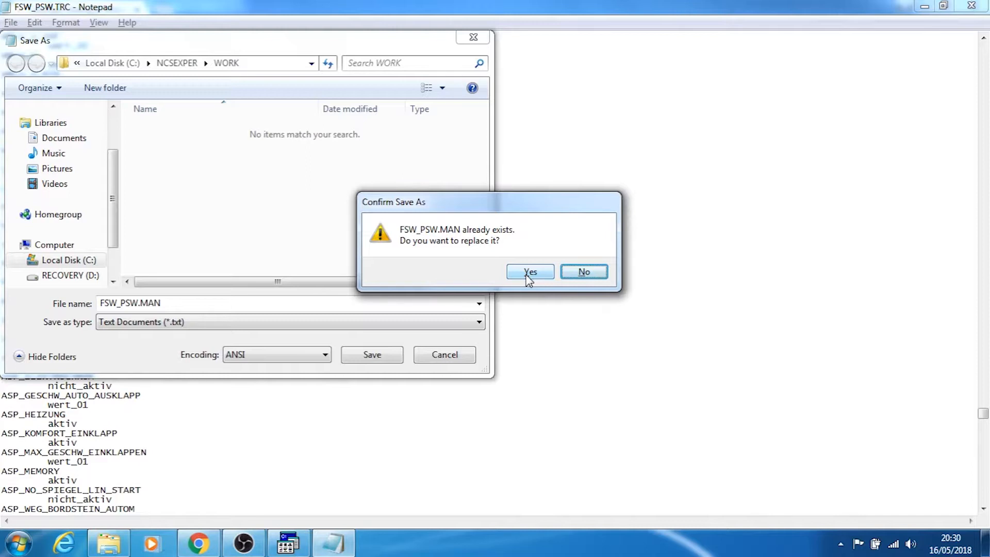
left_click(529, 273)
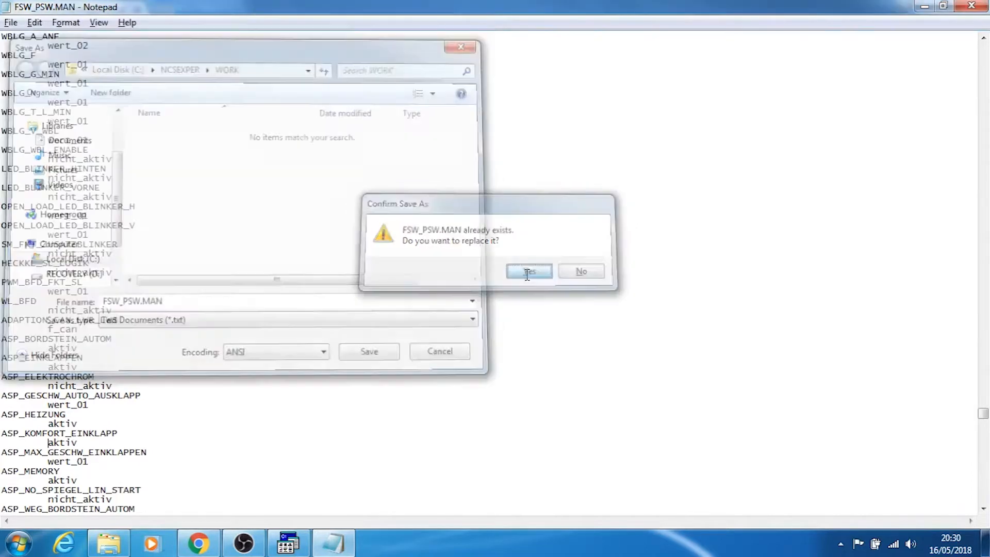
left_click(973, 5)
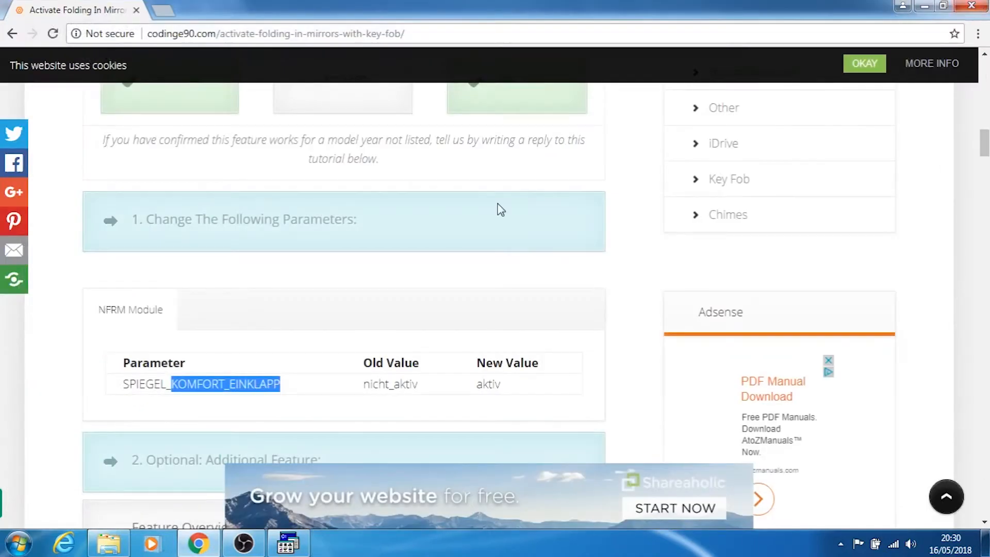
Open FSW_PSW.MAN from the WORK folder in Windows Explorer, check the ASP_KOMFORT_EINKLAPP value and close the file
key("alt+Tab")
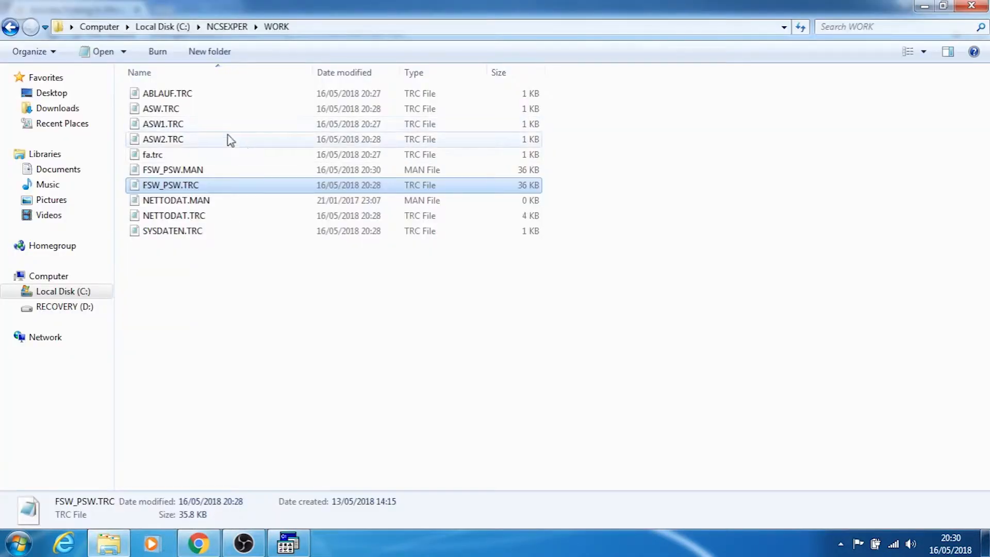
left_click(182, 174)
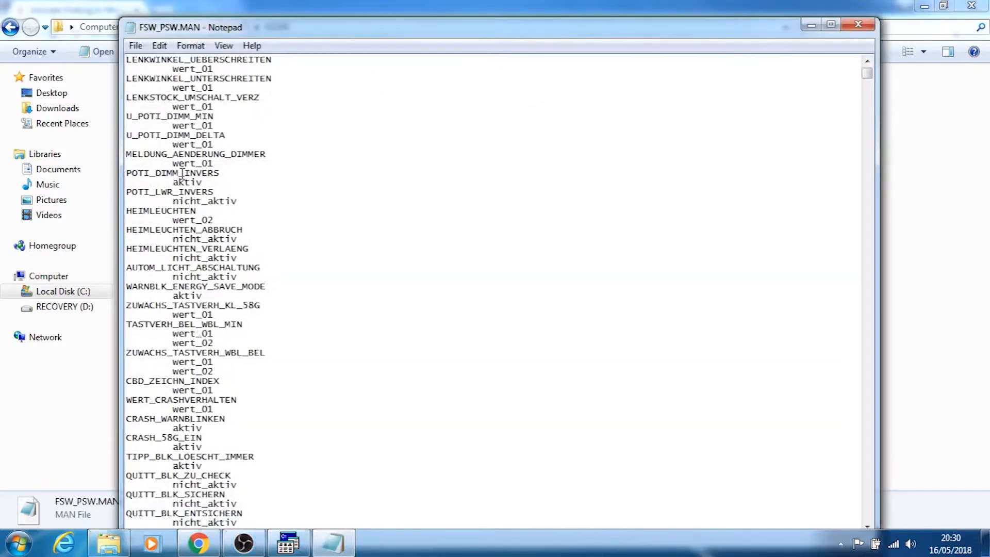
key("ctrl+f")
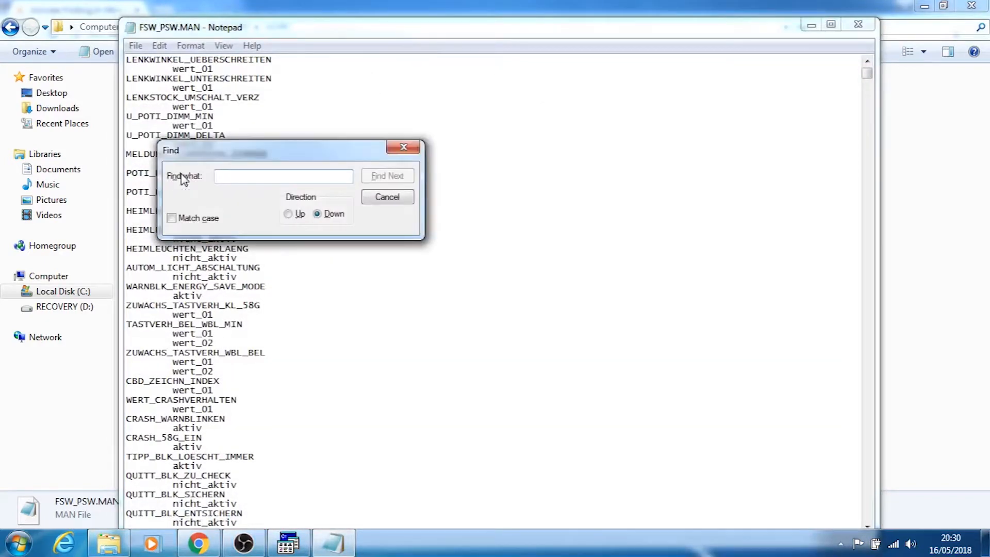
type("KOMFORT_EINKLAPP")
key("Return")
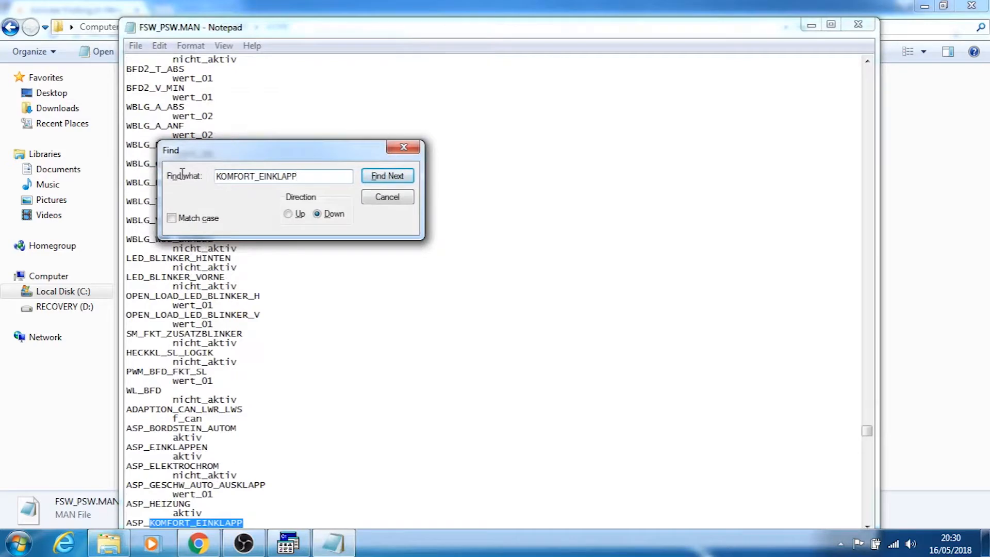
left_click(869, 525)
left_click(869, 525)
left_click(869, 525)
left_click(223, 504)
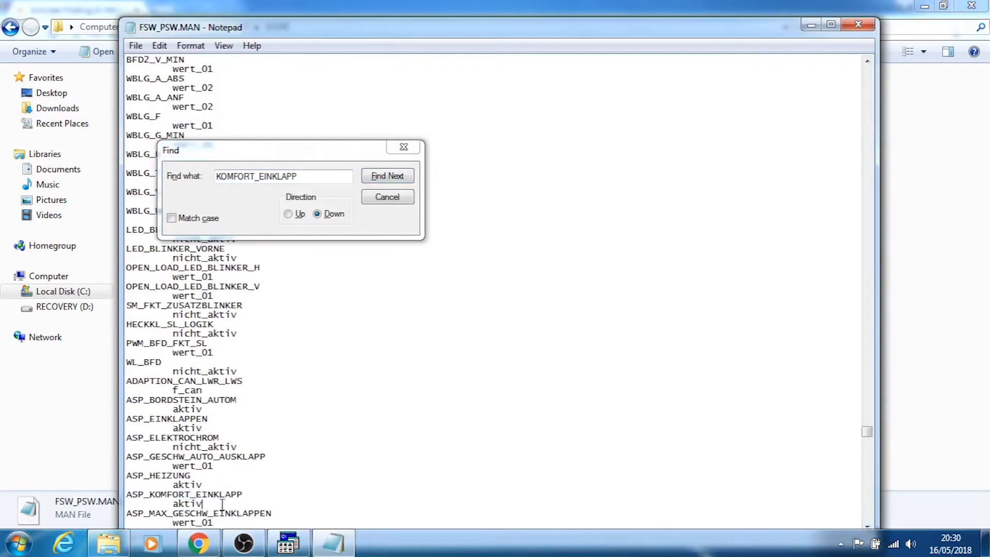
left_click(398, 197)
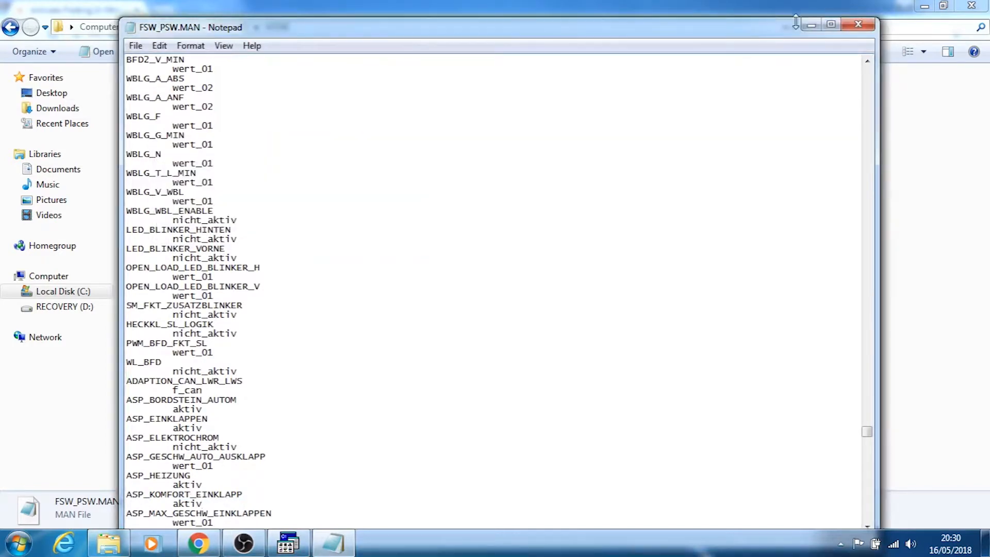
left_click(857, 25)
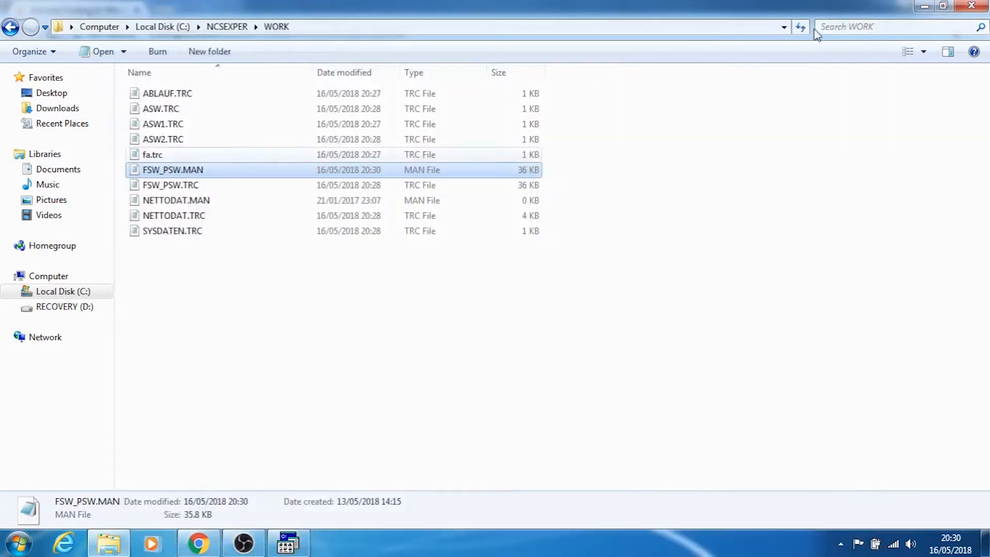
Switch to NCS Expert, choose the SG_CODIEREN job for the NFRM module and execute it
left_click(287, 546)
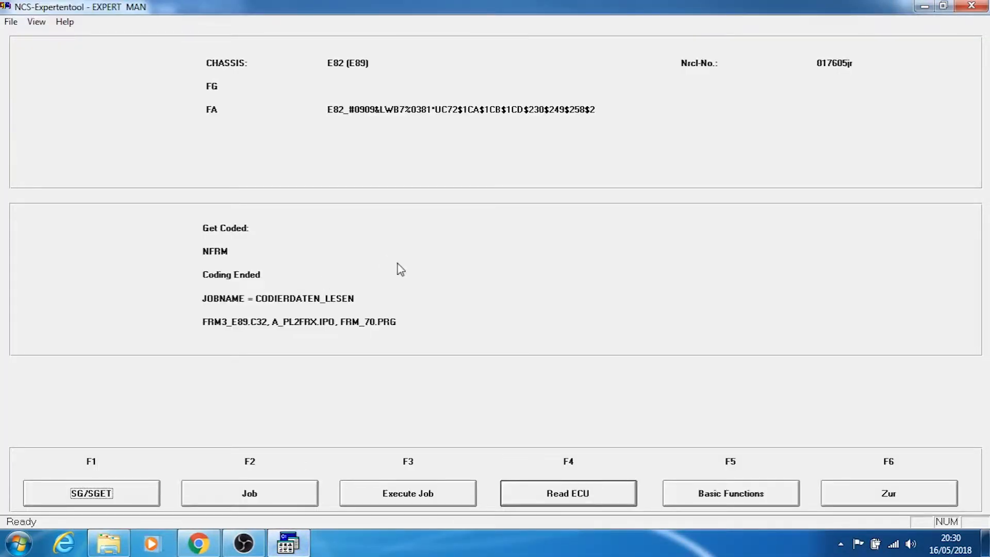
left_click(251, 497)
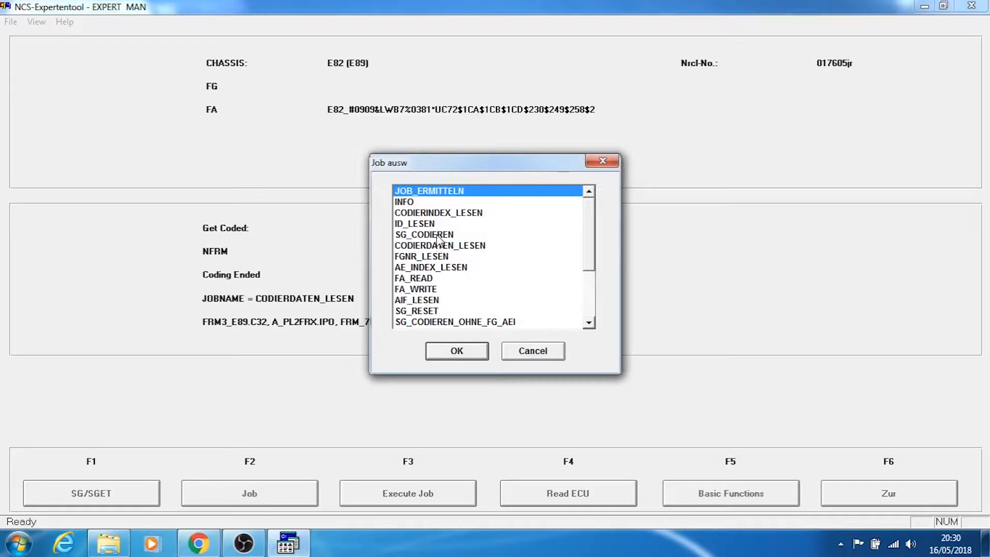
left_click(438, 236)
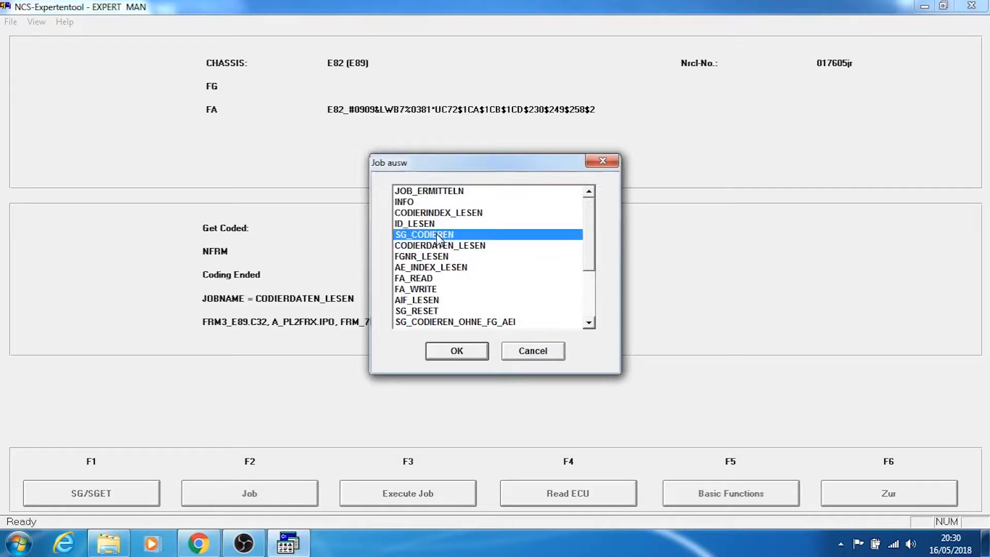
left_click(446, 353)
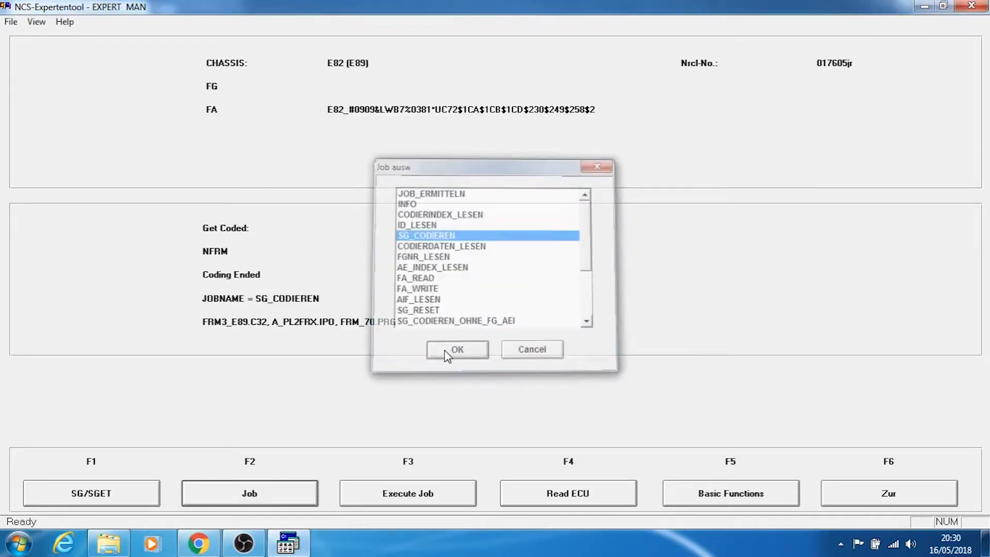
left_click(421, 498)
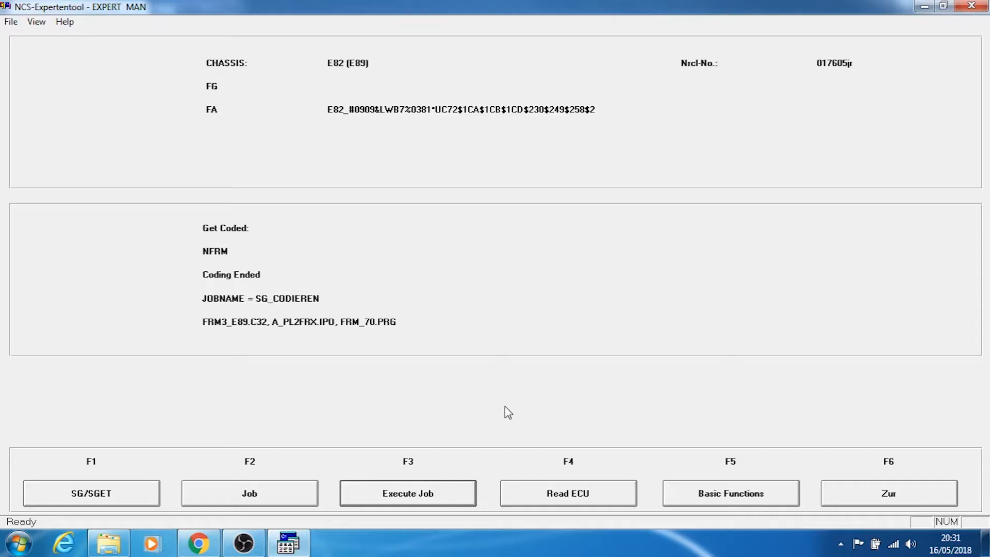
Search the computer for "ncs dummy" and launch NCS Dummy
left_click(34, 543)
type("ncs dummy")
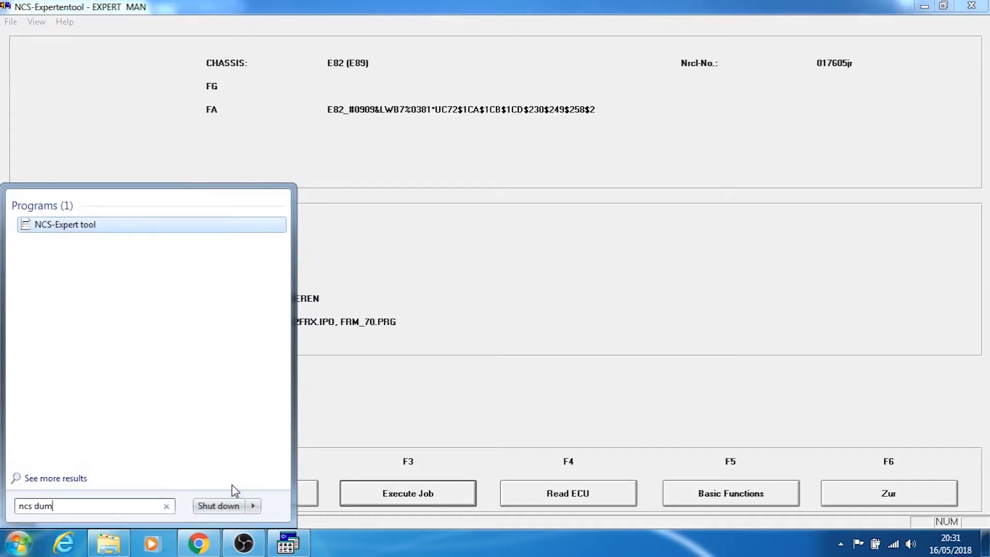
key("Down")
key("Down")
key("Down")
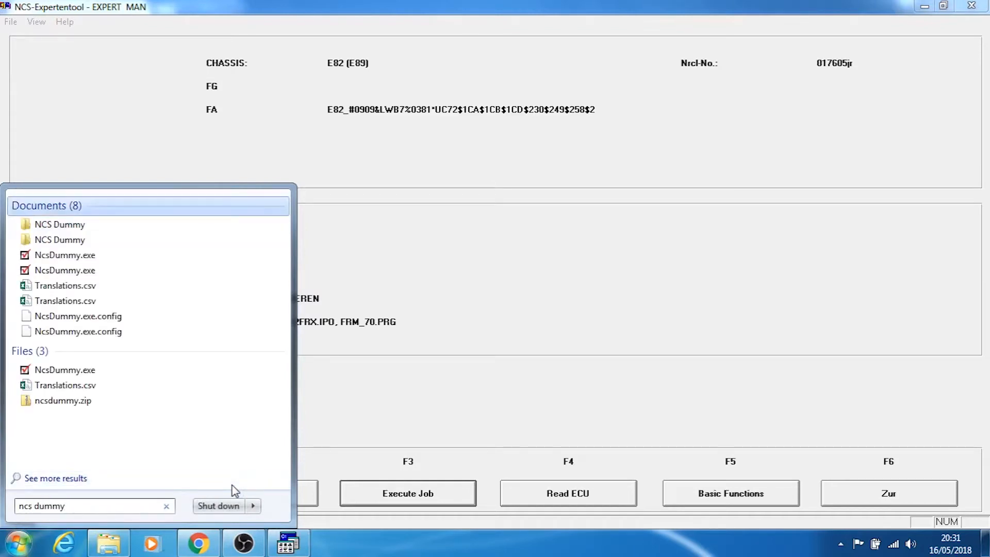
key("Down")
key("Escape")
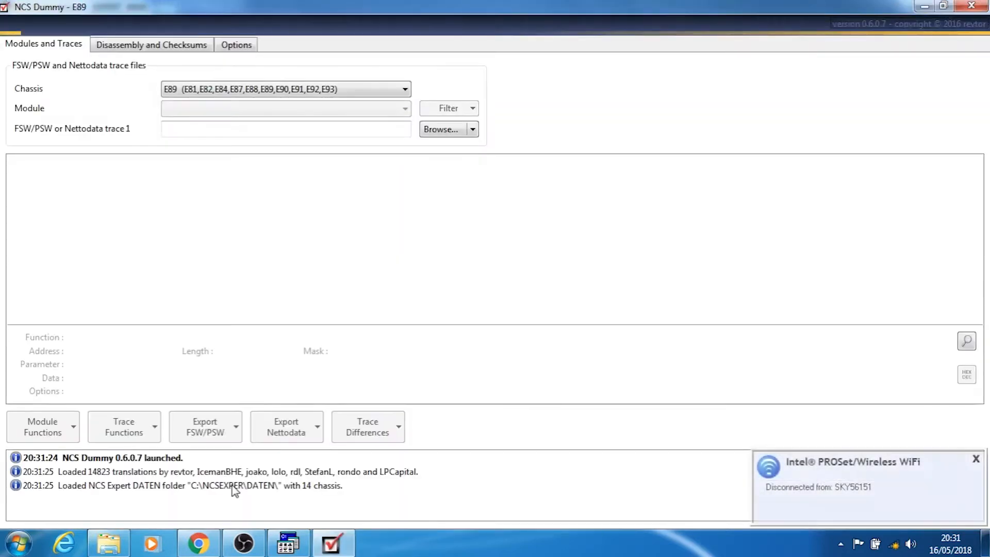
Select the FRM3_E89.C33 module for the E89 chassis and load FSW_PSW.TRC from the WORK folder as its trace
left_click(294, 109)
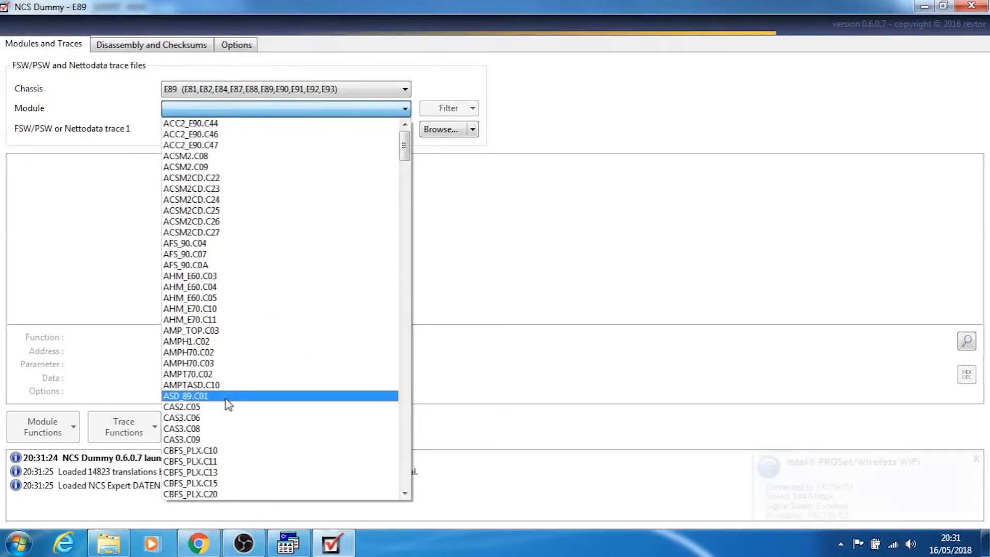
key("f")
key("f")
key("f")
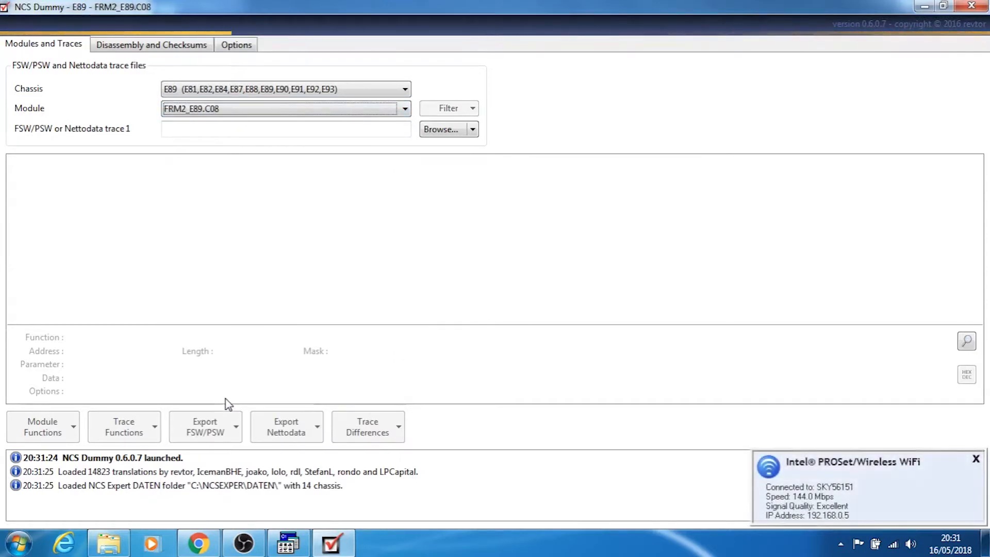
key("Down")
key("Down")
key("Down")
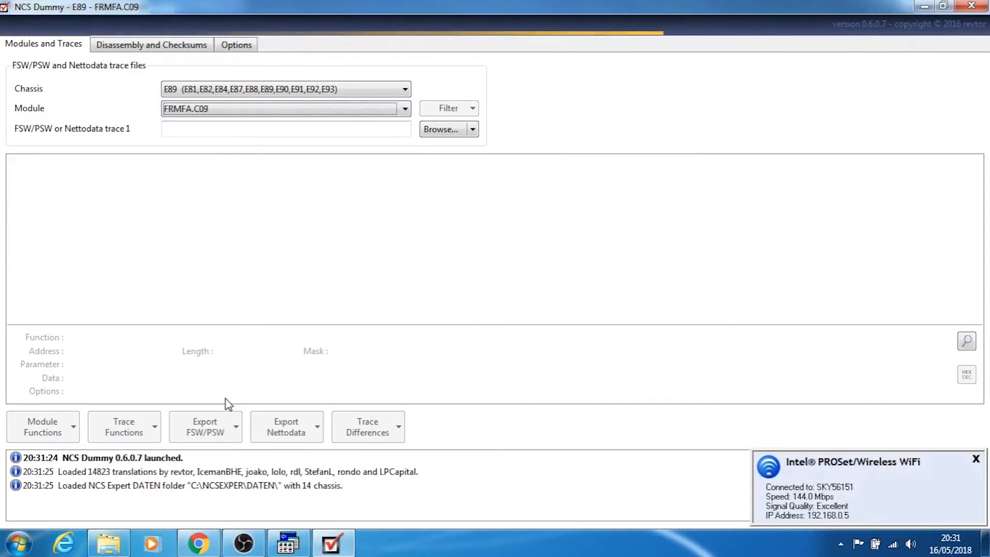
key("Up")
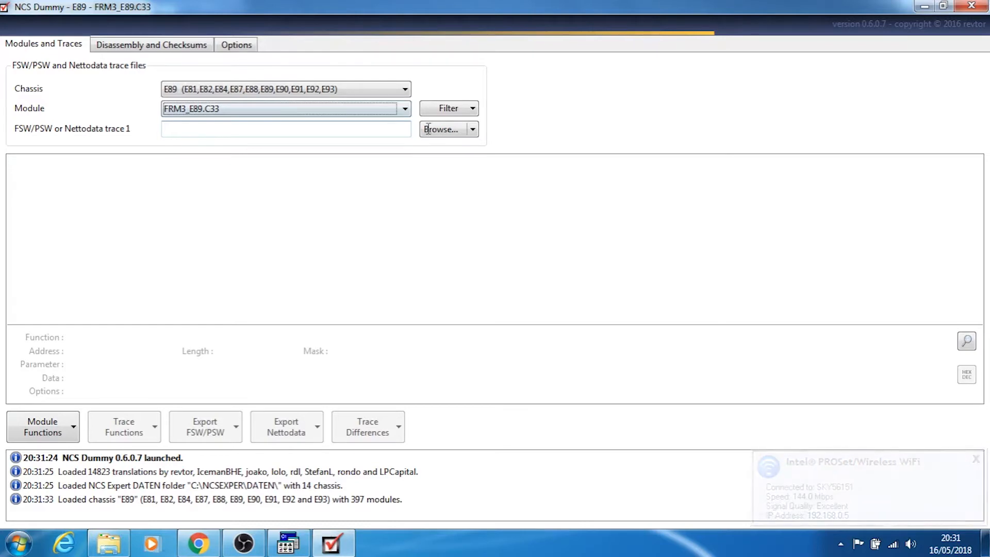
left_click(445, 131)
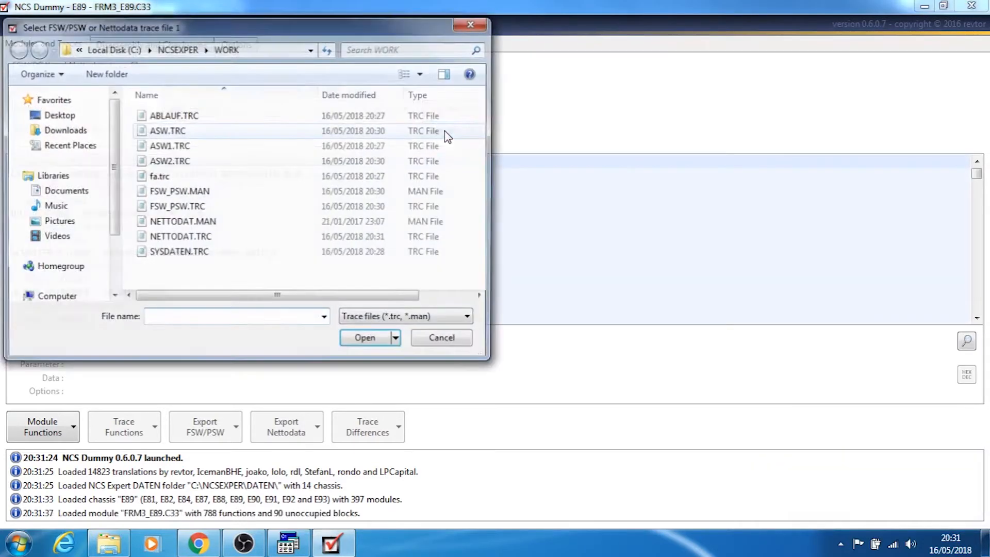
double_click(190, 207)
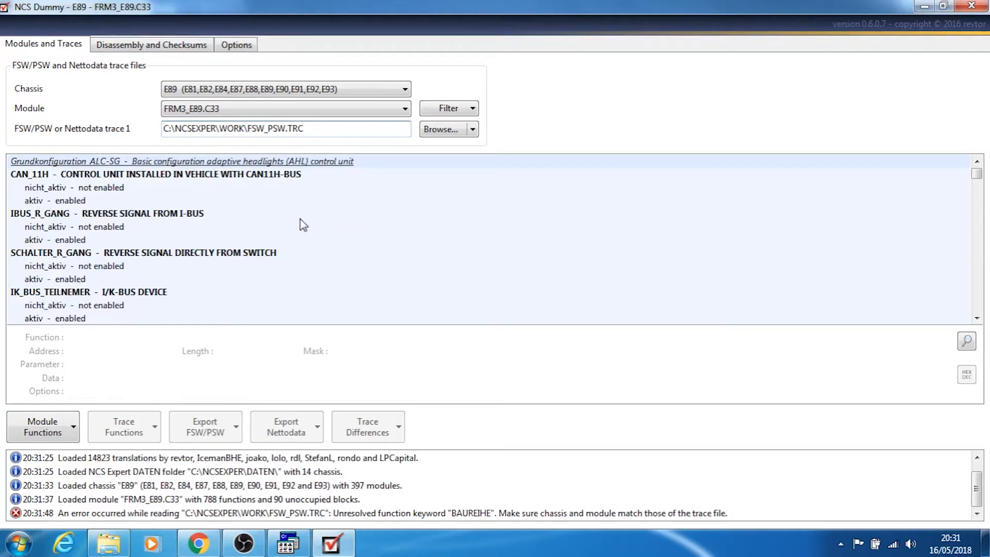
Examine the module's function list down to T_FILTER_LENKWINKEL and view the details of its wert_11 parameter
left_click(977, 318)
left_click(977, 318)
left_click(977, 318)
left_click(977, 318)
left_click(977, 319)
left_click(977, 318)
left_click(977, 318)
left_click(977, 318)
left_click(977, 318)
left_click(977, 318)
left_click(977, 318)
left_click(978, 318)
left_click(977, 319)
left_click(977, 318)
left_click(977, 318)
left_click(977, 319)
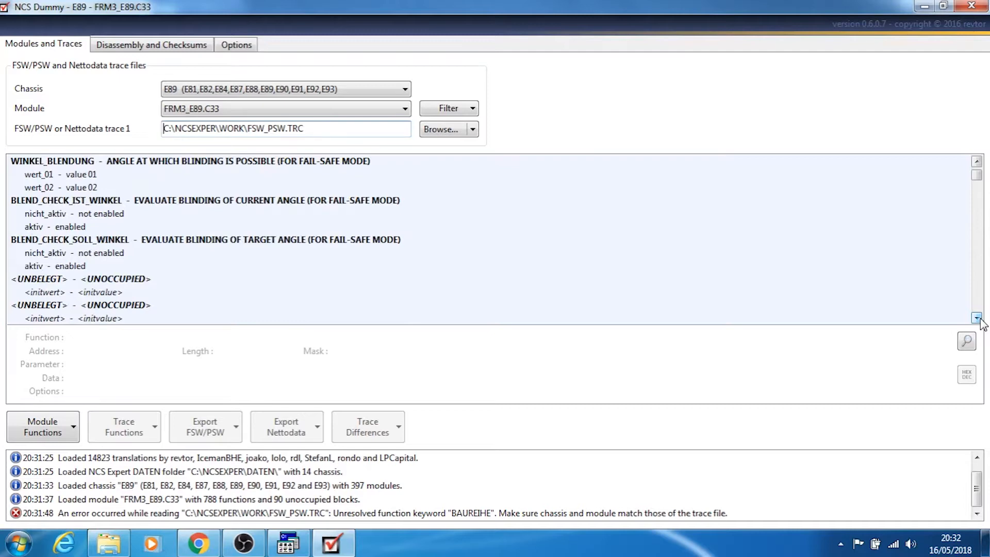
left_click(977, 319)
left_click(977, 318)
left_click(978, 319)
left_click(977, 318)
left_click(977, 318)
left_click(977, 318)
left_click(977, 318)
left_click(977, 318)
left_click(978, 318)
left_click(977, 318)
left_click(977, 318)
left_click(978, 319)
left_click(977, 318)
left_click(977, 318)
left_click(978, 318)
left_click(977, 318)
left_click(977, 319)
left_click(977, 318)
left_click(977, 318)
left_click(978, 318)
left_click(977, 319)
left_click(977, 319)
left_click(978, 318)
left_click(977, 319)
left_click(977, 318)
left_click(978, 318)
left_click(977, 318)
left_click(978, 318)
left_click(977, 318)
left_click(977, 318)
left_click(977, 318)
left_click(977, 319)
left_click(977, 318)
left_click(977, 318)
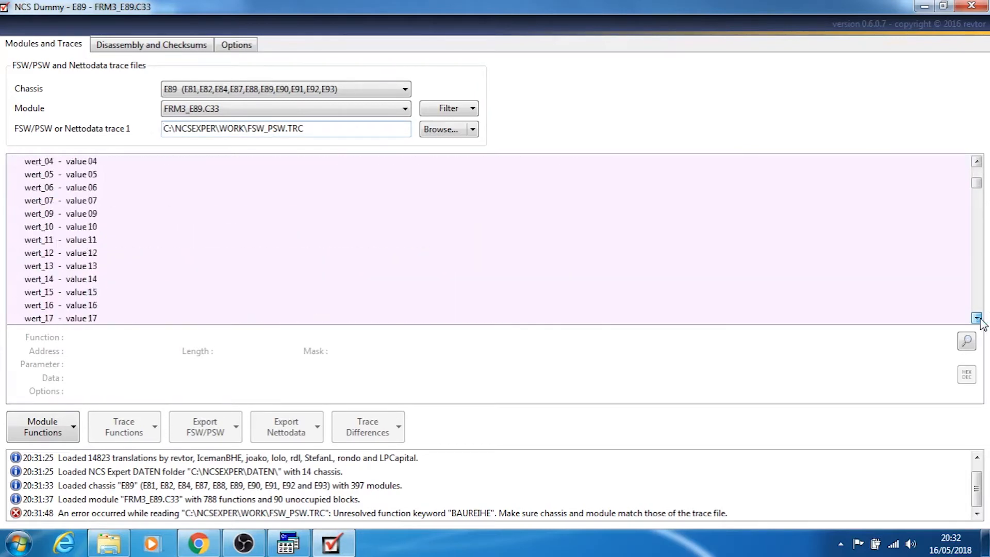
left_click(977, 318)
left_click(978, 318)
left_click(977, 318)
left_click(977, 318)
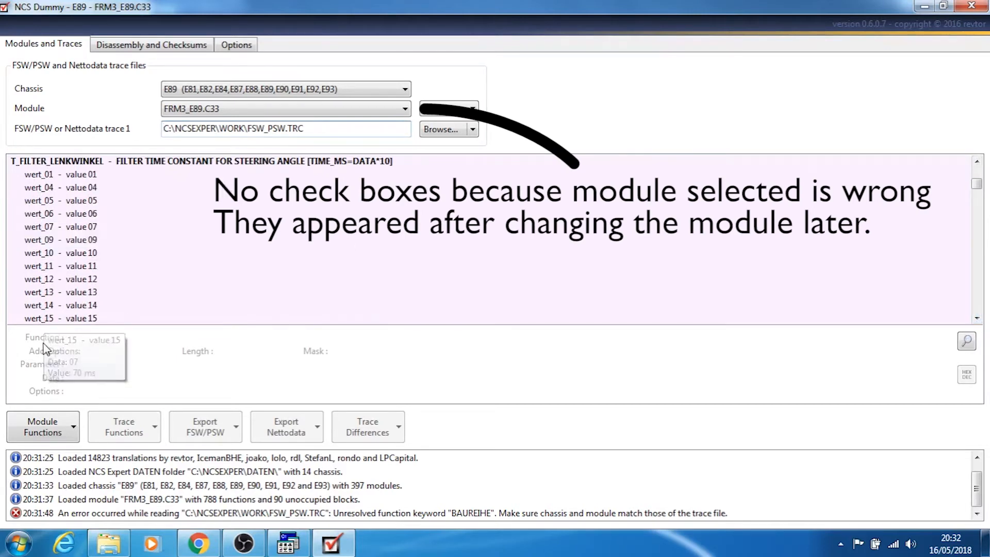
left_click(44, 422)
left_click(77, 266)
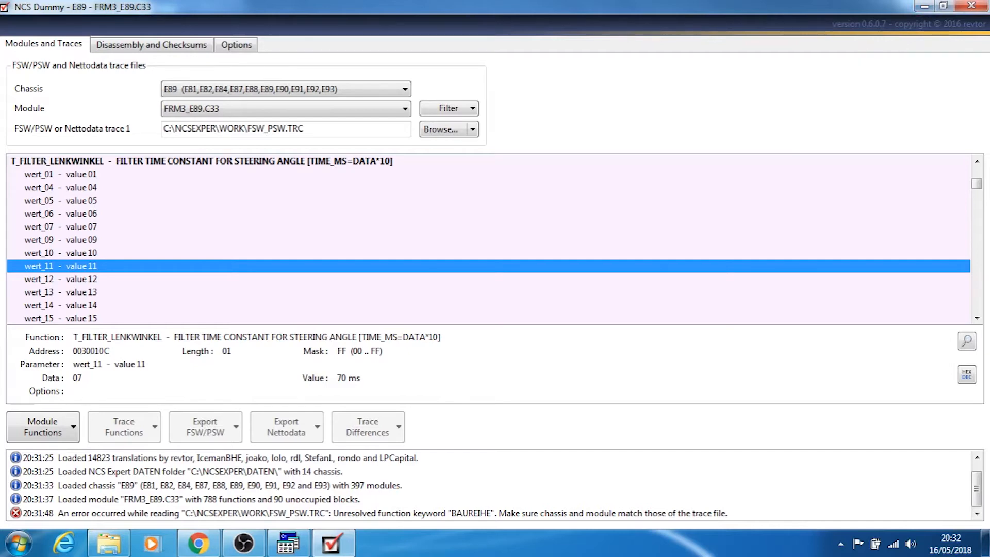
Close NCS Dummy, emptying the FSW_PSW.MAN file, and return to the ECU selection screen in NCS Expert
left_click(979, 10)
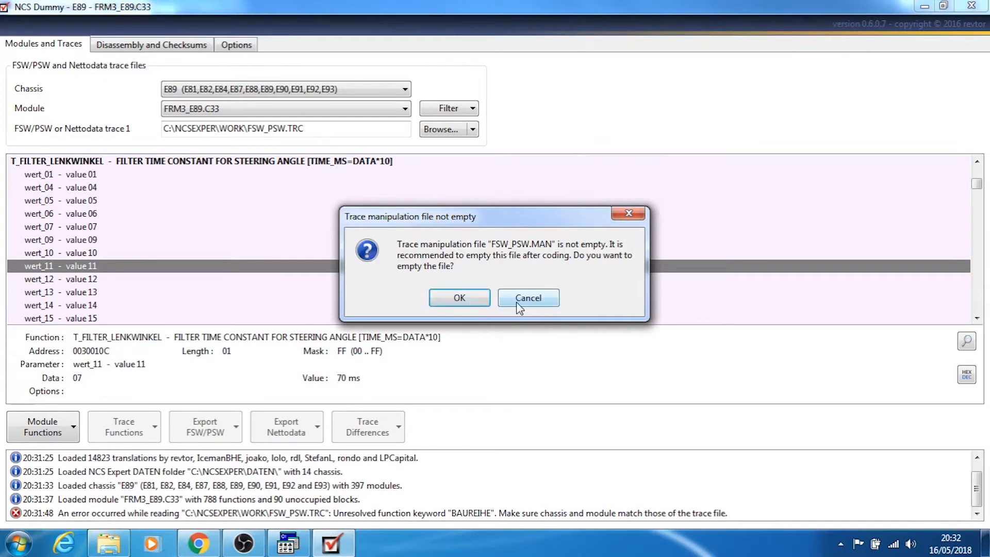
left_click(467, 300)
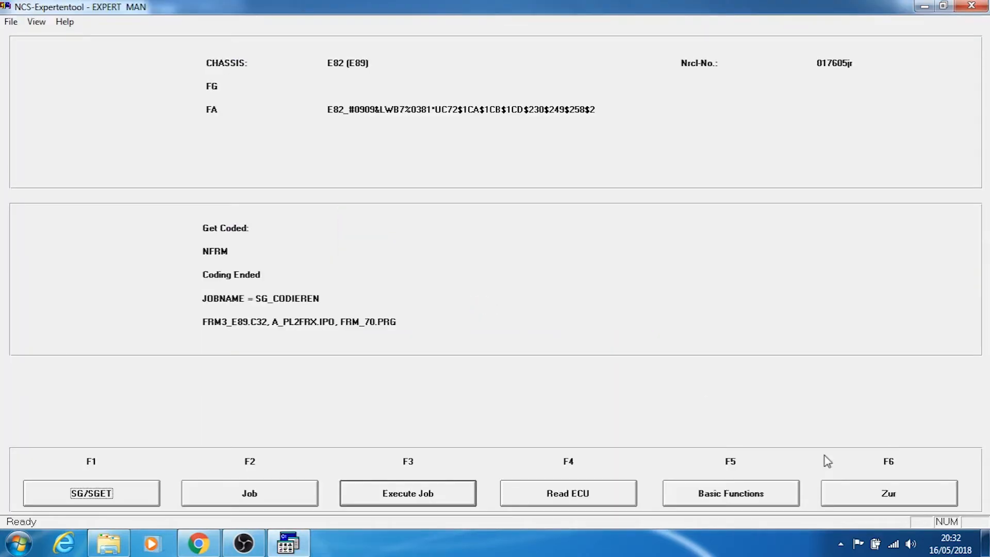
left_click(879, 500)
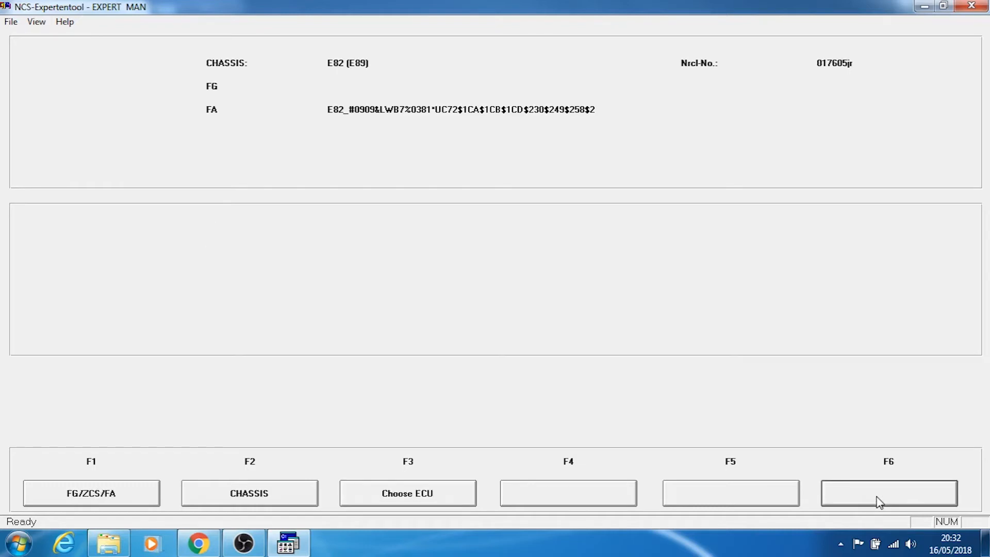